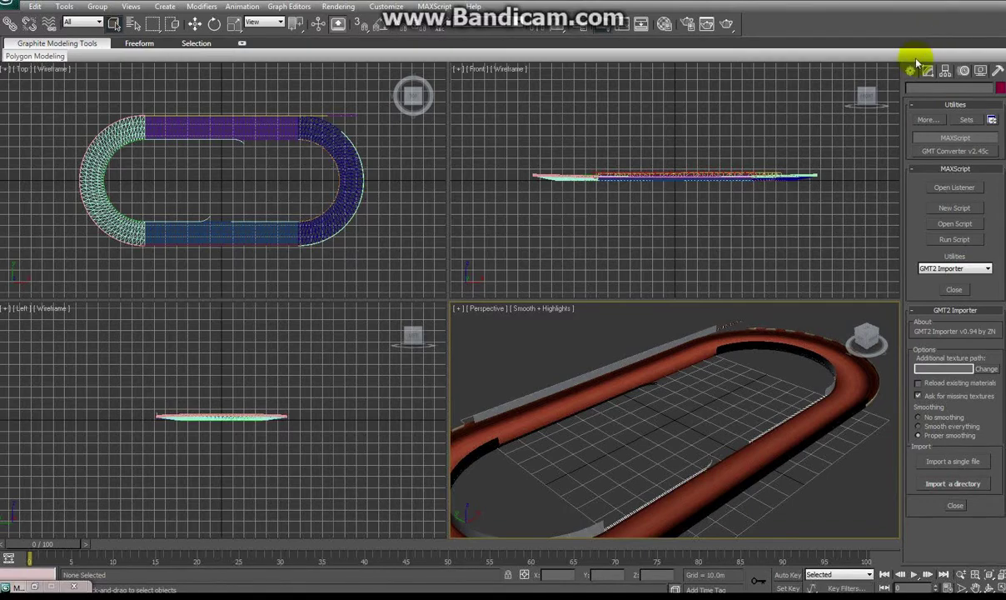
Maximize the Top viewport, show the modifier controls and frame the oval track.
{"action": "left_click", "coordinate": [362, 237]}
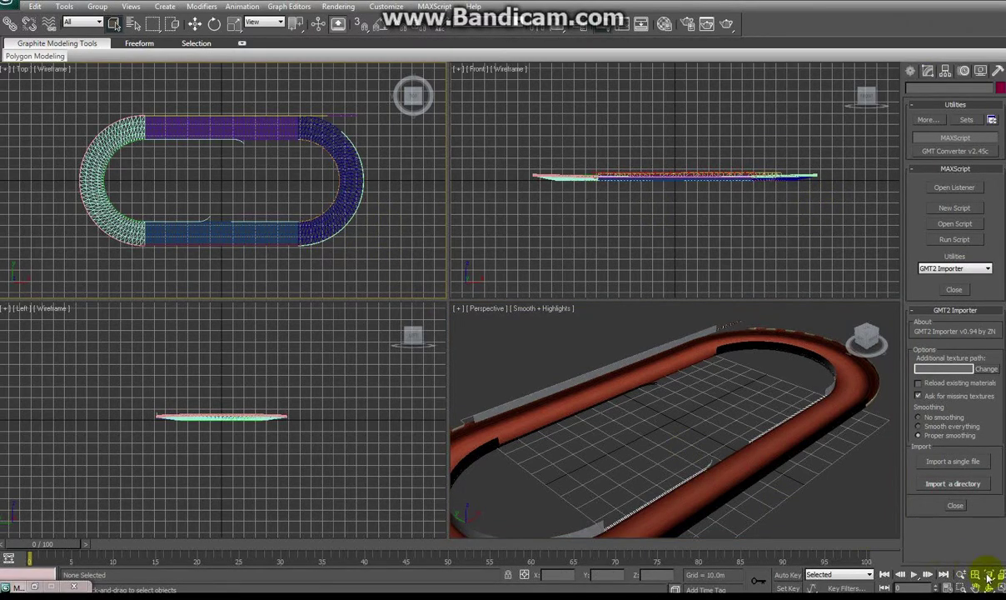
{"action": "key", "text": "alt+w"}
{"action": "left_click", "coordinate": [927, 70]}
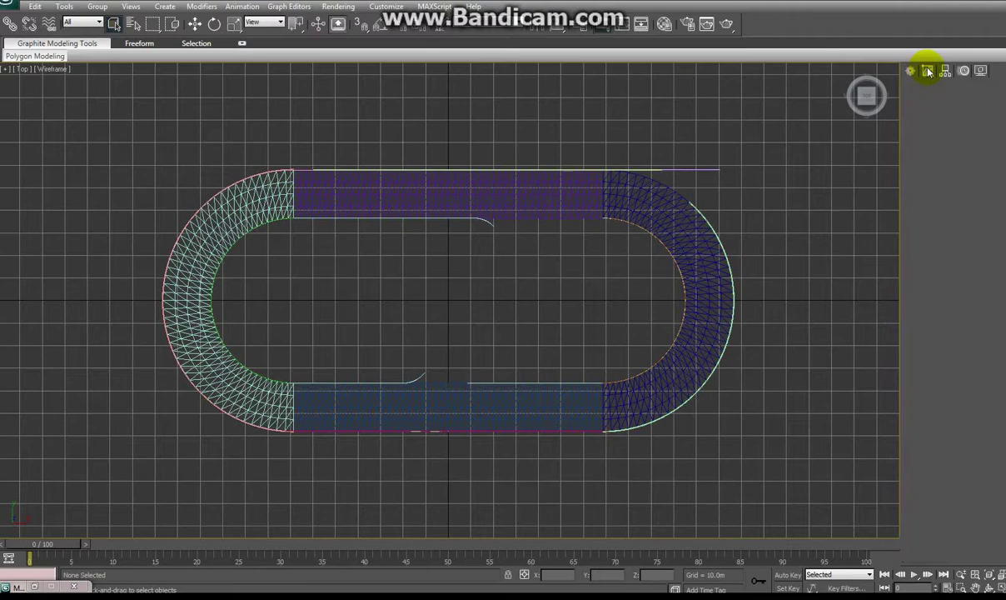
{"action": "middle_click_drag", "start_coordinate": [606, 386], "coordinate": [662, 339]}
{"action": "scroll", "coordinate": [519, 384], "scroll_direction": "up", "scroll_amount": 5}
{"action": "scroll", "coordinate": [732, 294], "scroll_direction": "down", "scroll_amount": 3}
Select the two turns and two straights in turn to examine the separate track sections and where they meet.
{"action": "left_click", "coordinate": [697, 159]}
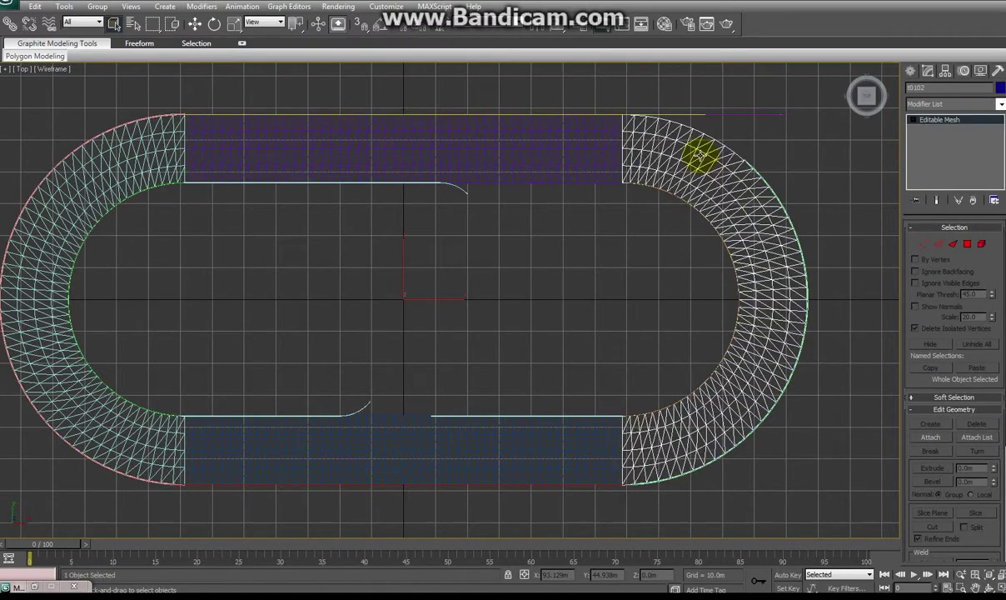
{"action": "left_click", "coordinate": [478, 135]}
{"action": "left_click", "coordinate": [144, 167]}
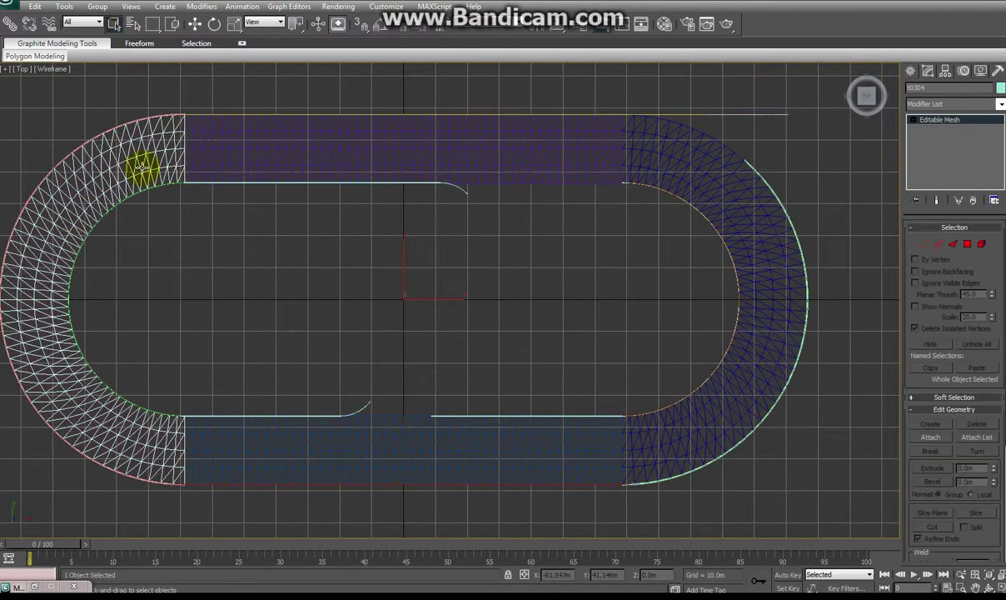
{"action": "left_click", "coordinate": [377, 453]}
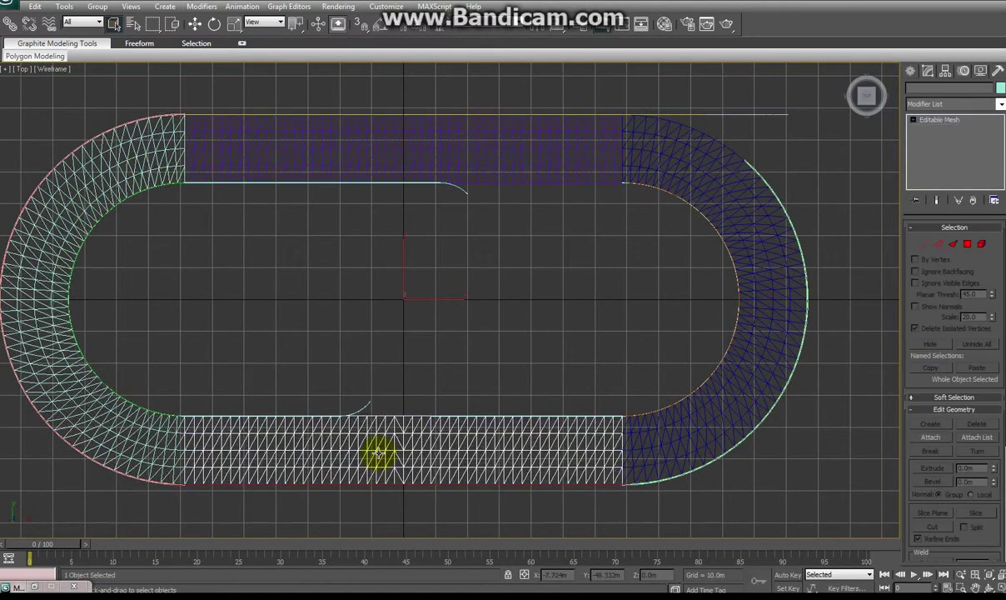
{"action": "left_click", "coordinate": [738, 408]}
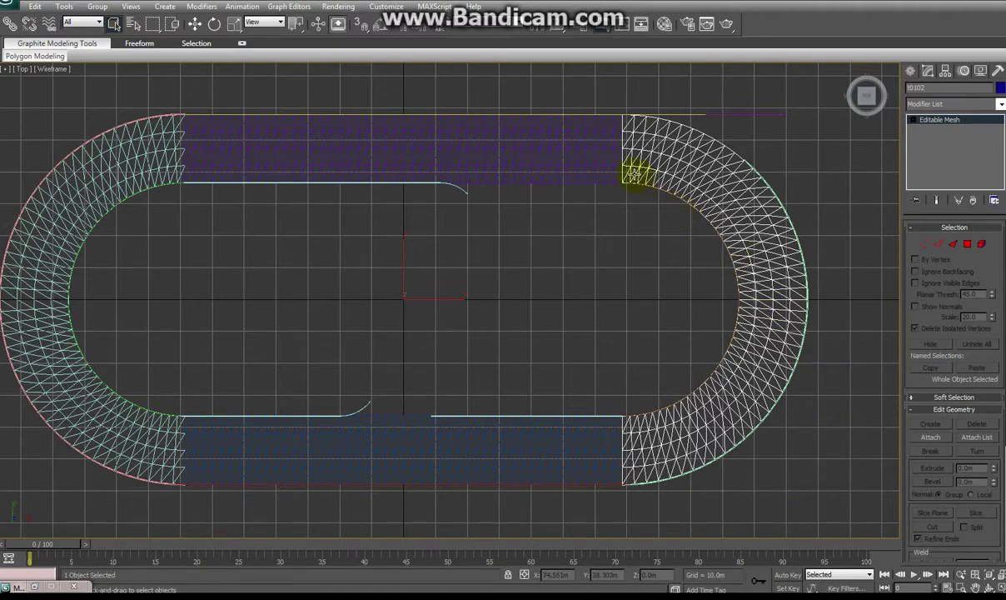
{"action": "left_click", "coordinate": [612, 173]}
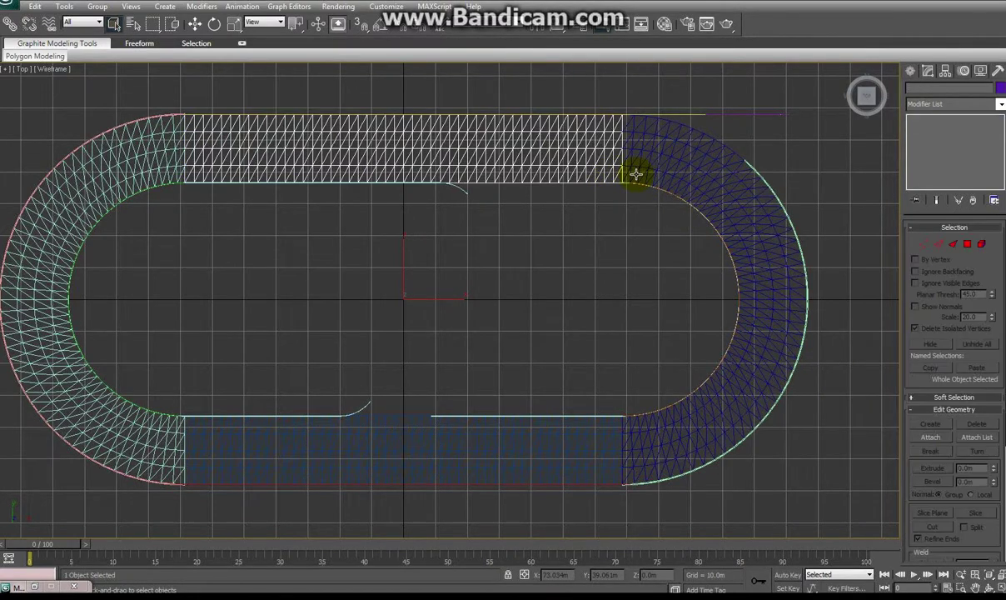
{"action": "left_click", "coordinate": [635, 171]}
{"action": "left_click", "coordinate": [610, 173]}
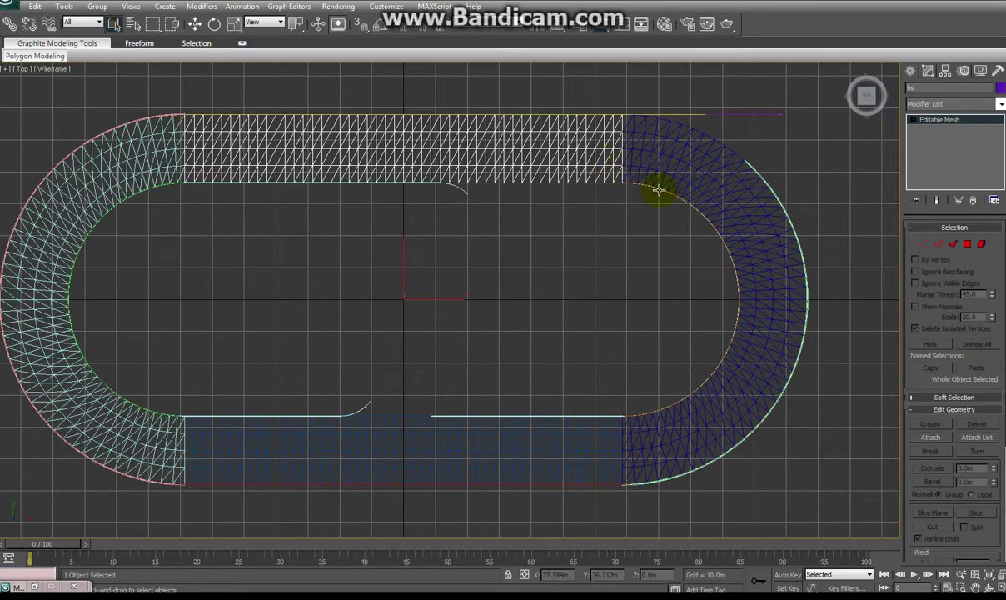
Attach the right turn, upper straight and left turn to the lower straight's mesh, and return to the Select tool.
{"action": "left_click", "coordinate": [609, 465]}
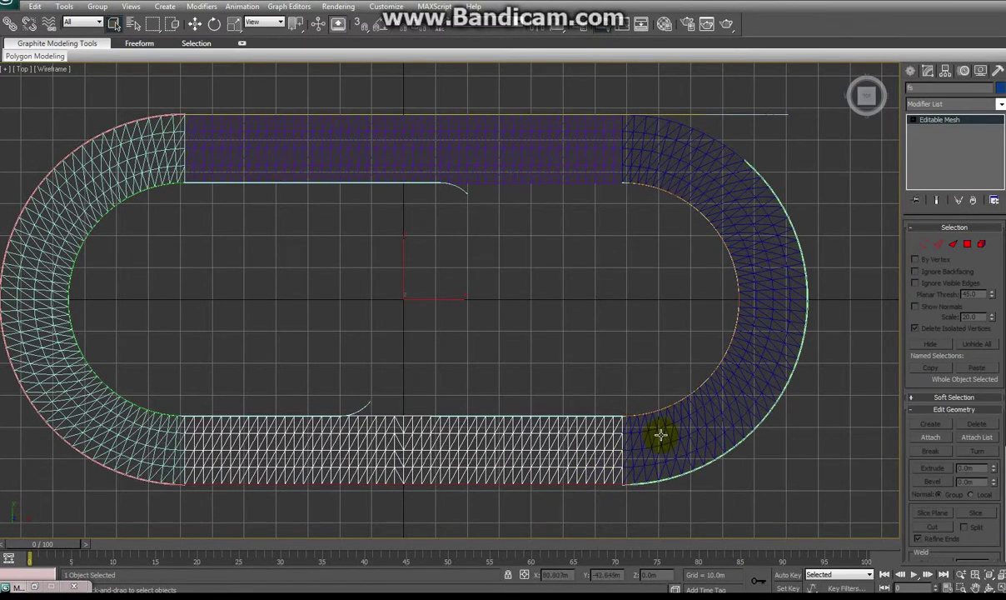
{"action": "right_click", "coordinate": [580, 454]}
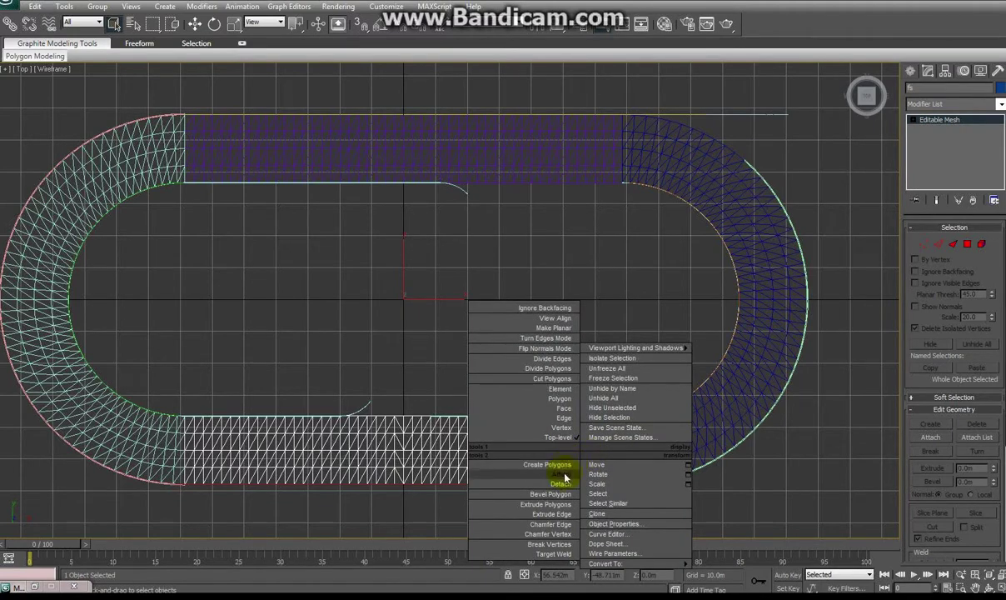
{"action": "left_click", "coordinate": [566, 474]}
{"action": "left_click", "coordinate": [651, 442]}
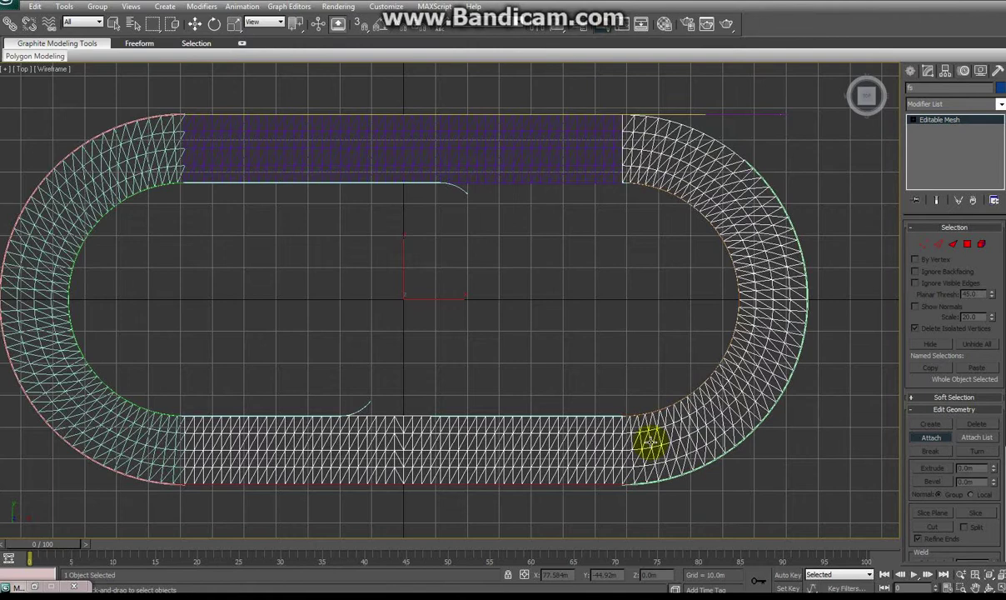
{"action": "left_click", "coordinate": [601, 143]}
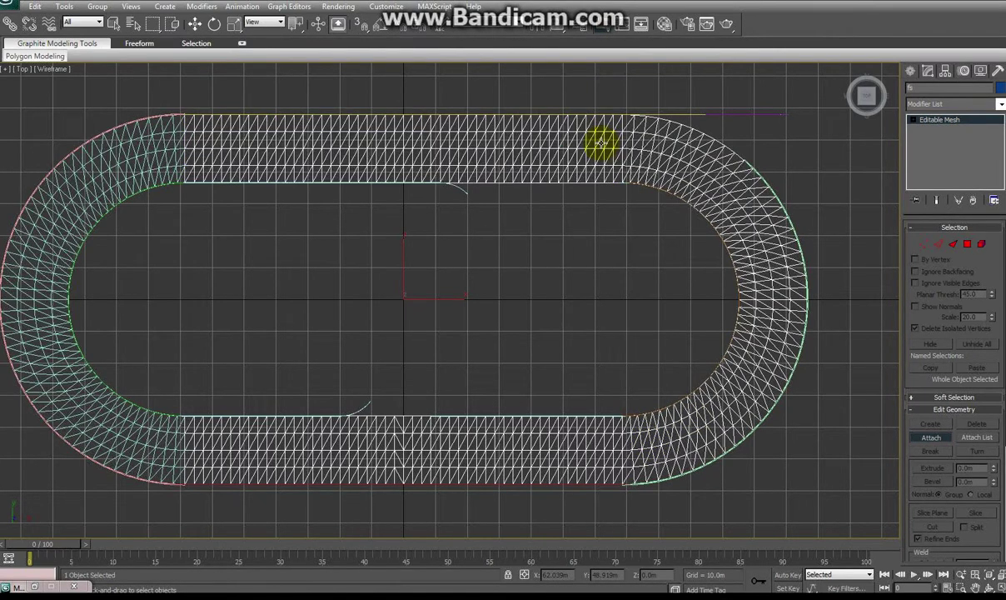
{"action": "left_click", "coordinate": [159, 150]}
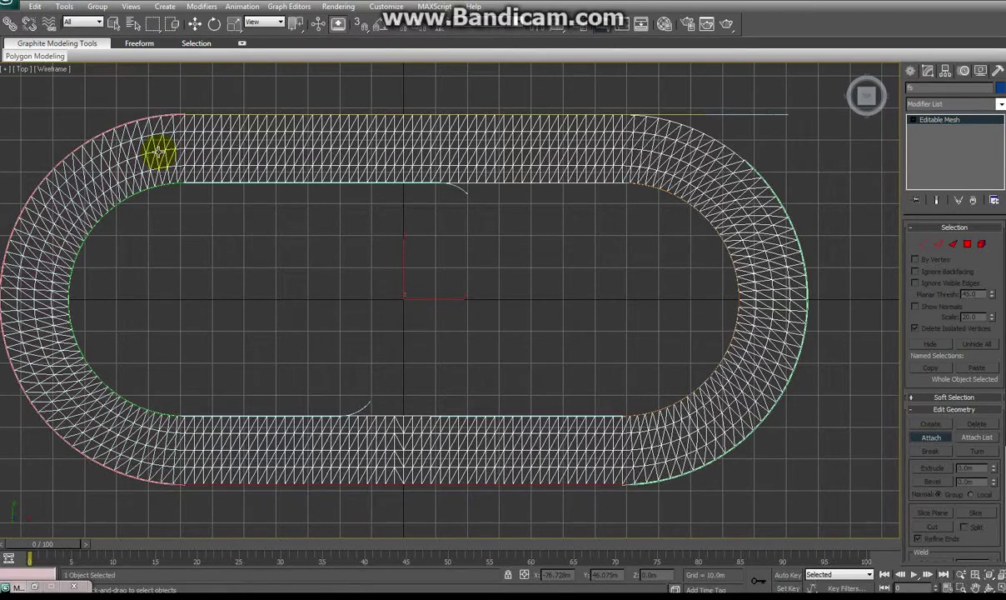
{"action": "right_click", "coordinate": [157, 151]}
{"action": "right_click", "coordinate": [159, 156]}
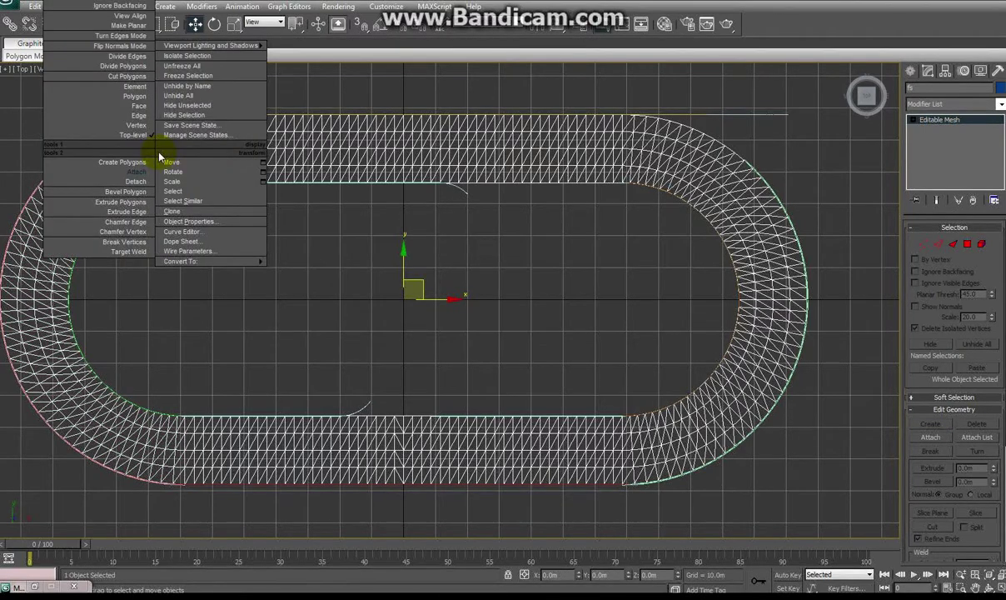
{"action": "left_click", "coordinate": [177, 193]}
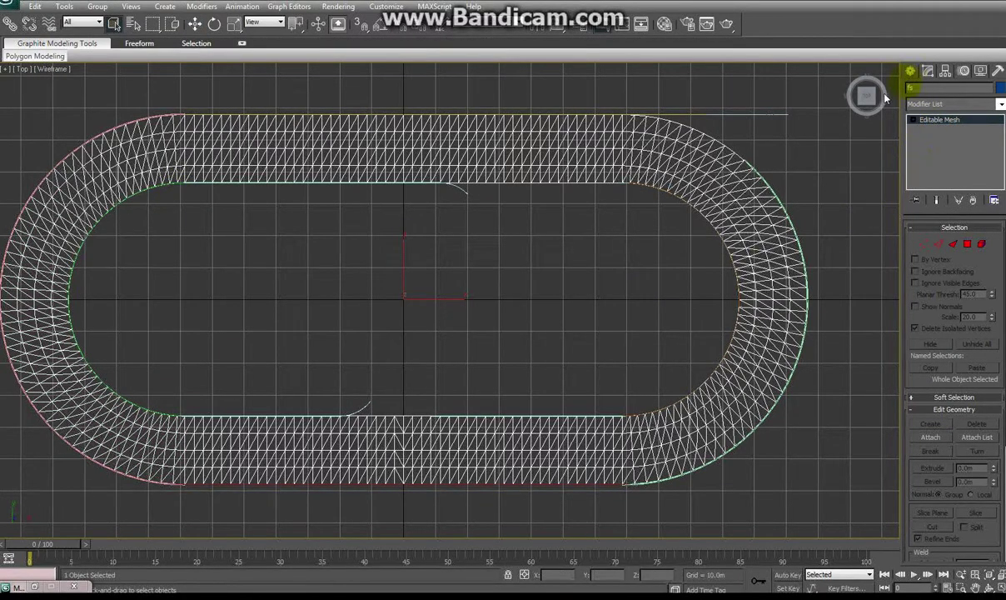
Select the combined track surface and rename it lincoln_heat_tut.
{"action": "left_click", "coordinate": [743, 192]}
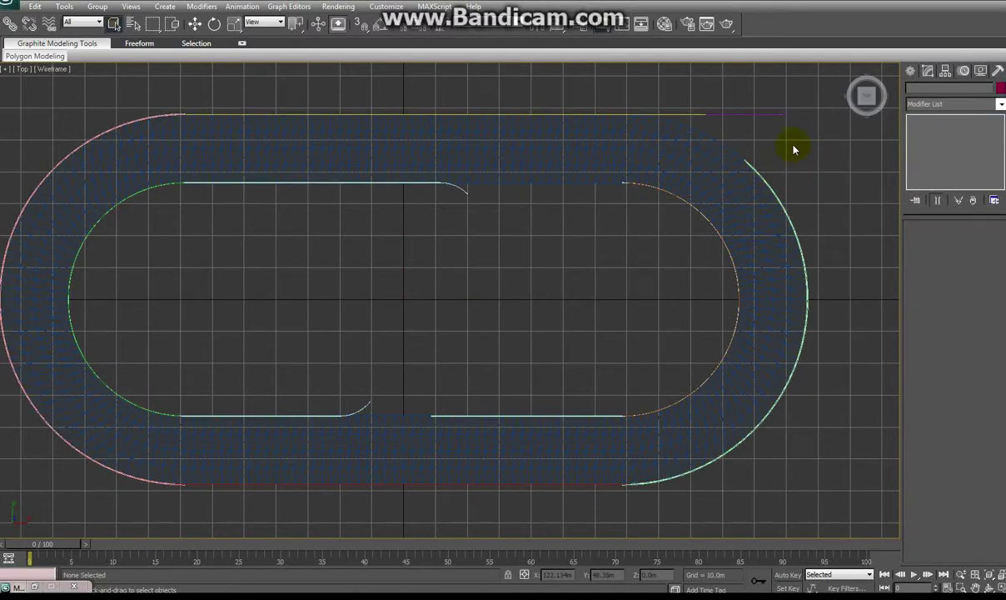
{"action": "left_click", "coordinate": [752, 168]}
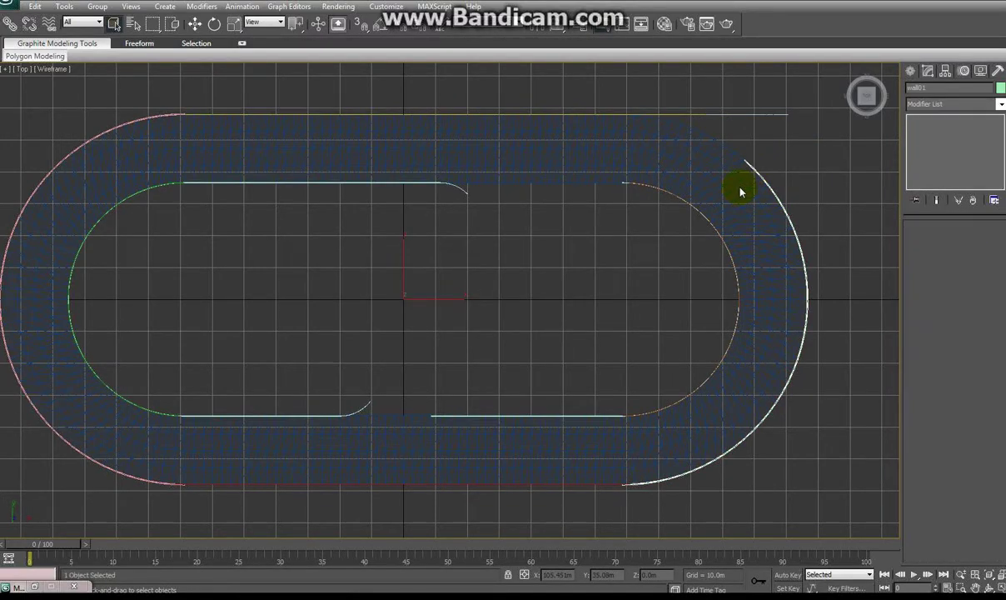
{"action": "left_click", "coordinate": [738, 192]}
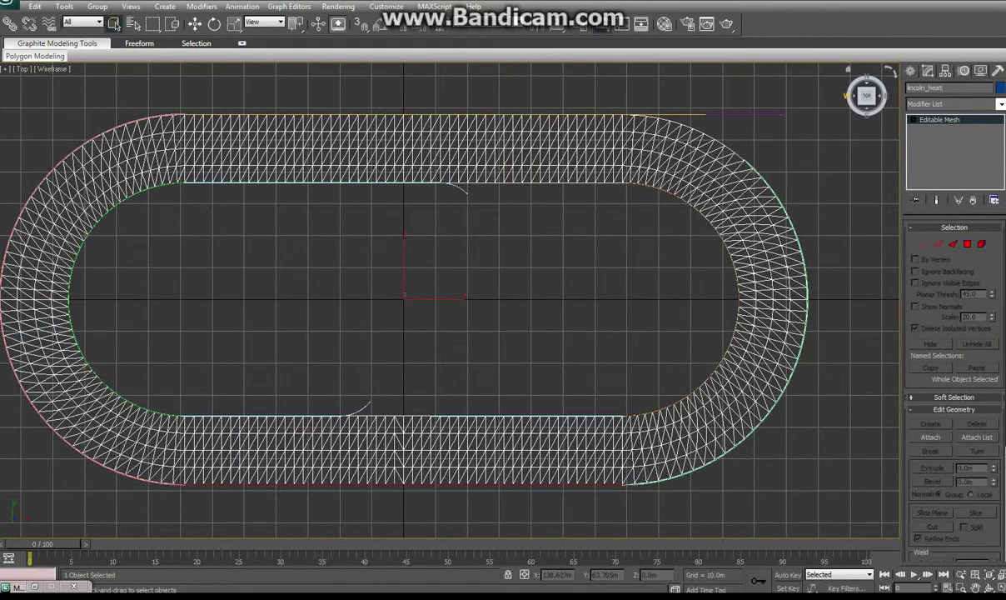
{"action": "type", "text": "_tut"}
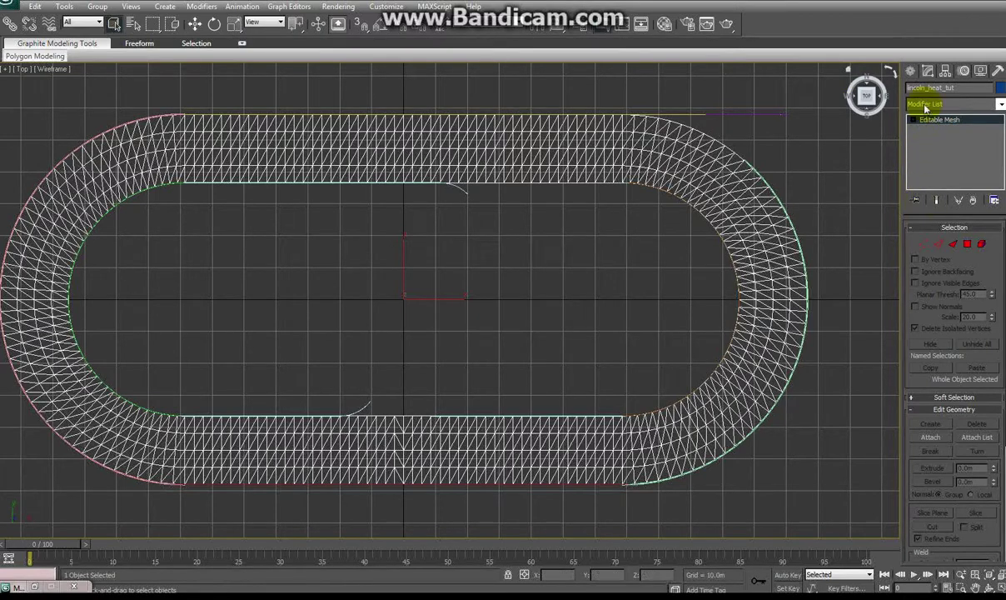
Select sample polygons around the right turn to examine the track mesh's polygon size, and clear the selection.
{"action": "left_click", "coordinate": [913, 119]}
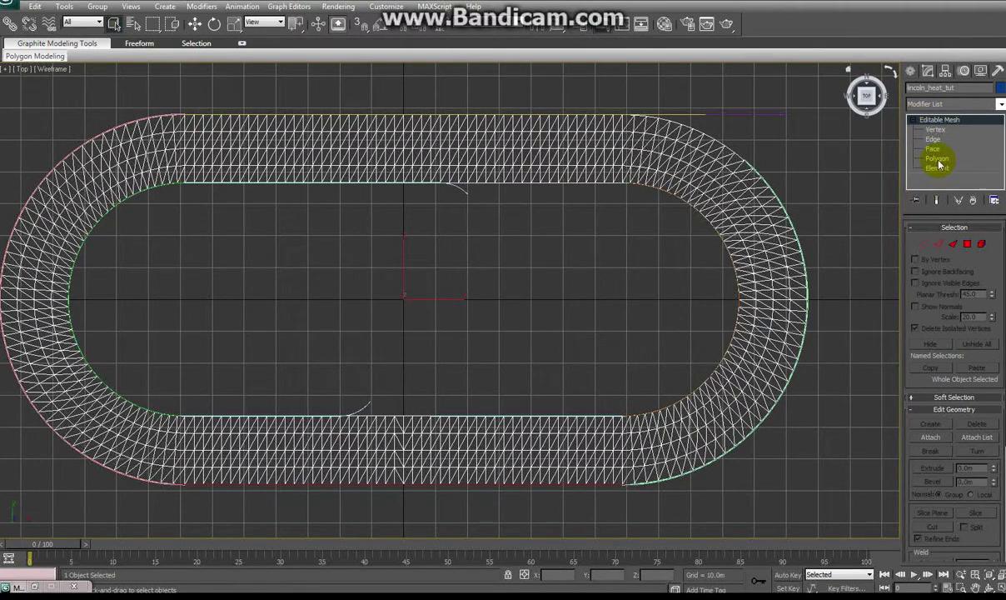
{"action": "left_click", "coordinate": [937, 159]}
{"action": "left_click", "coordinate": [651, 171]}
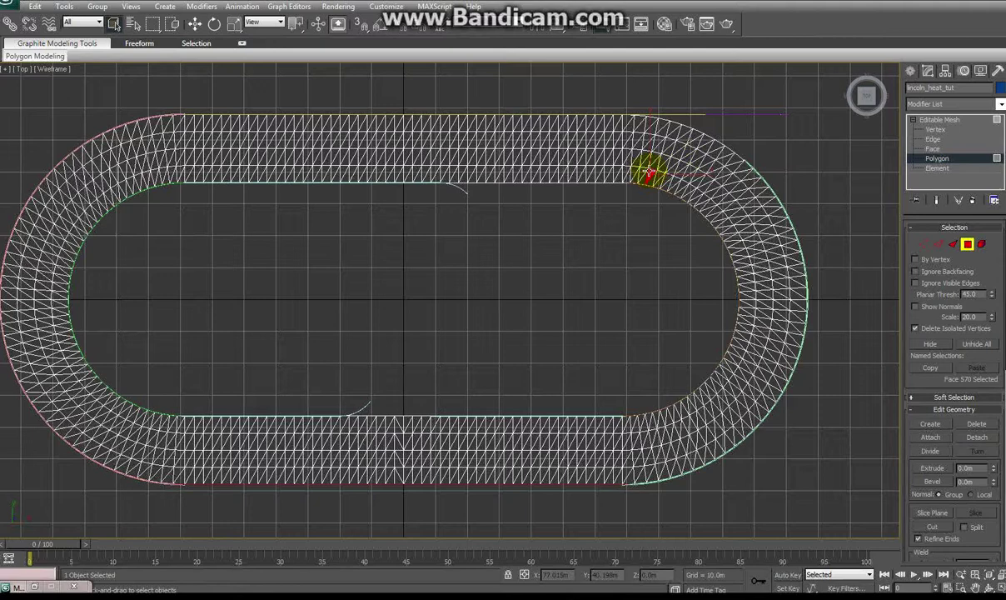
{"action": "left_click_drag", "start_coordinate": [599, 172], "coordinate": [688, 175]}
{"action": "left_click", "coordinate": [673, 223]}
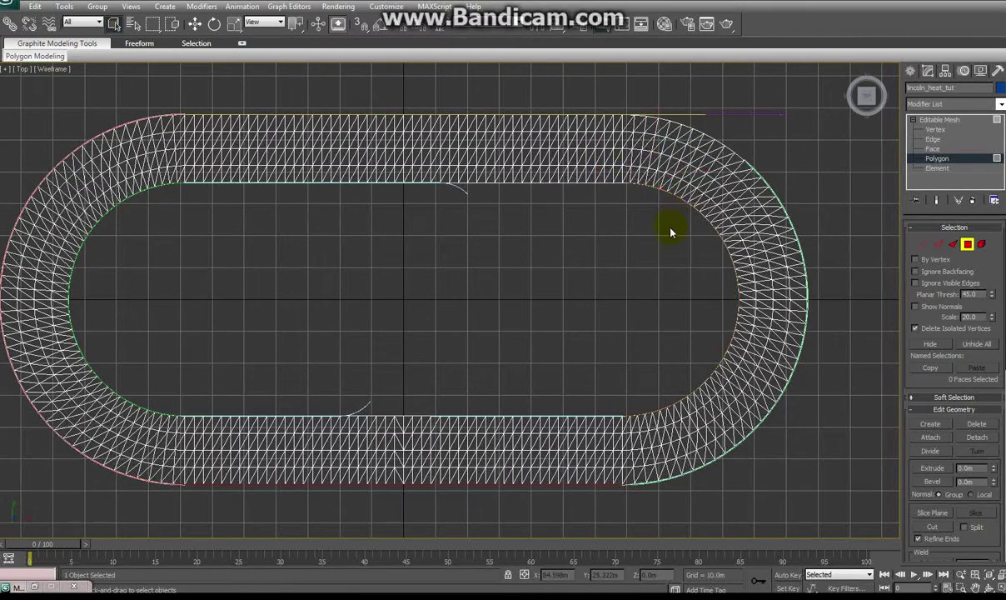
{"action": "left_click_drag", "start_coordinate": [793, 284], "coordinate": [815, 322]}
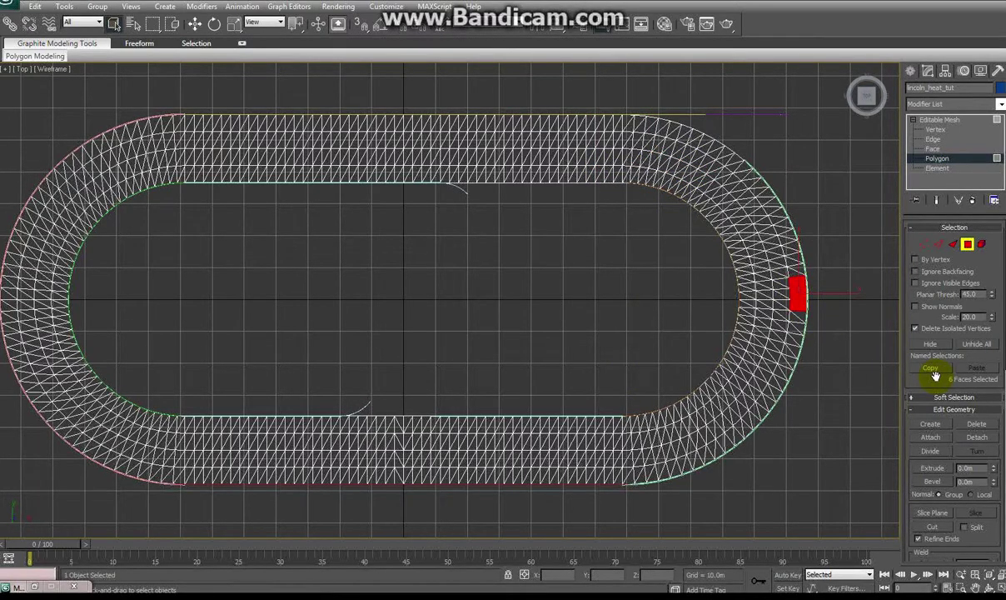
{"action": "left_click", "coordinate": [724, 310]}
{"action": "middle_click_drag", "start_coordinate": [641, 308], "coordinate": [656, 310]}
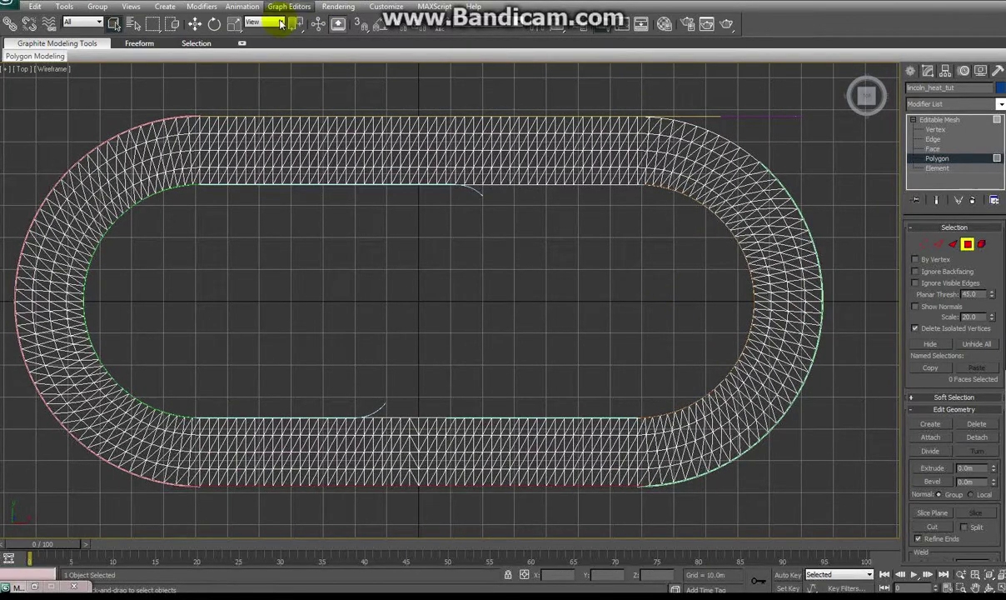
Apply the HSDS subdivision modifier to the track mesh.
{"action": "left_click", "coordinate": [208, 8]}
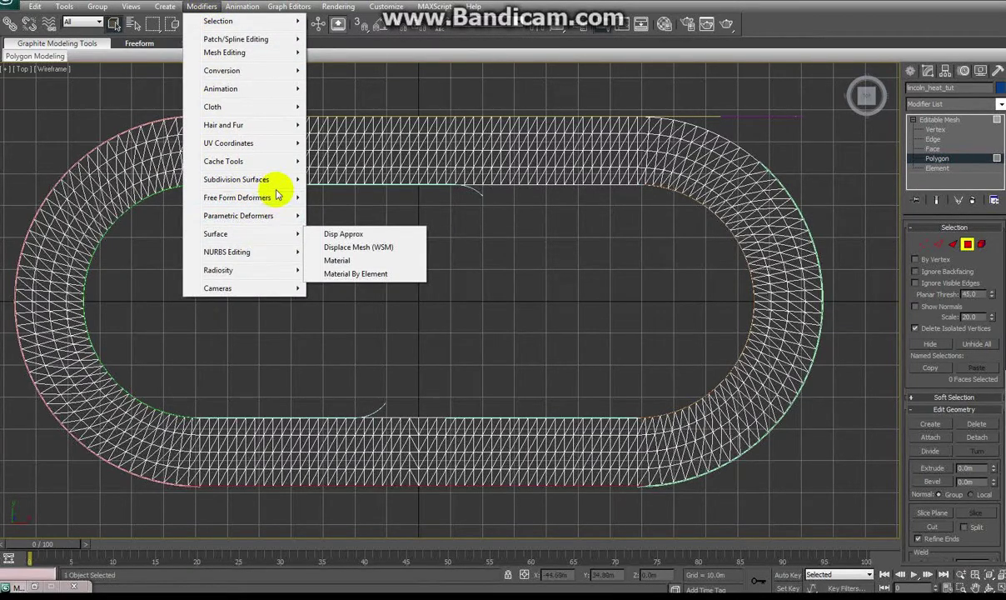
{"action": "mouse_move", "coordinate": [287, 185]}
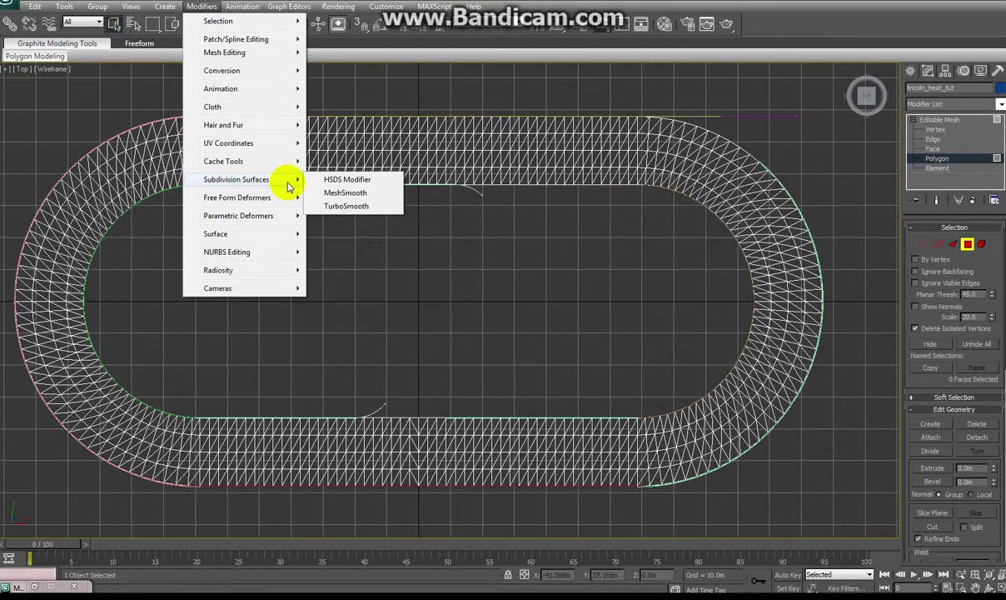
{"action": "left_click", "coordinate": [350, 180]}
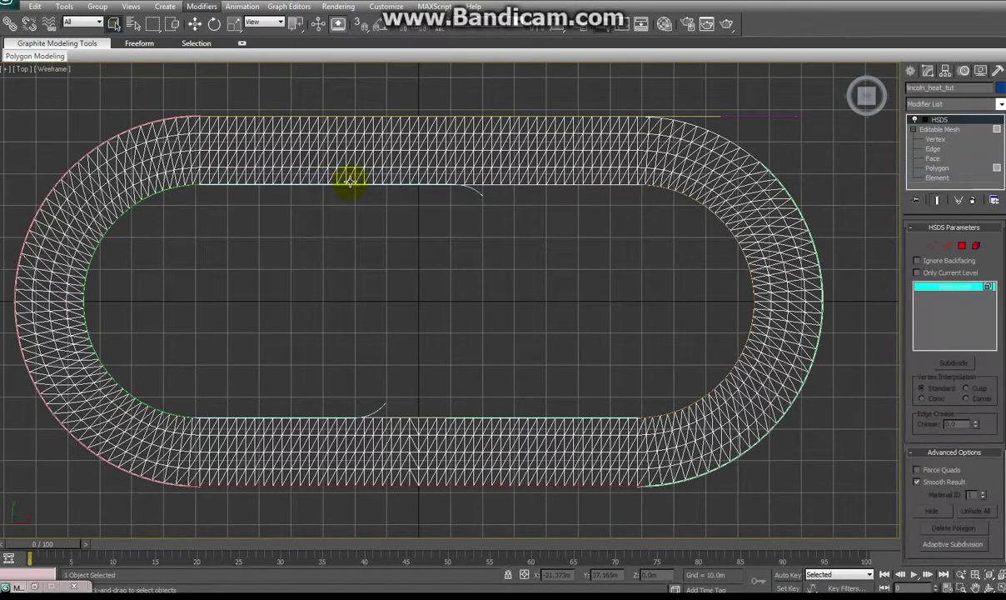
Select all of the track's polygons at the HSDS Polygon level and subdivide them once.
{"action": "left_click", "coordinate": [921, 119]}
{"action": "left_click", "coordinate": [947, 149]}
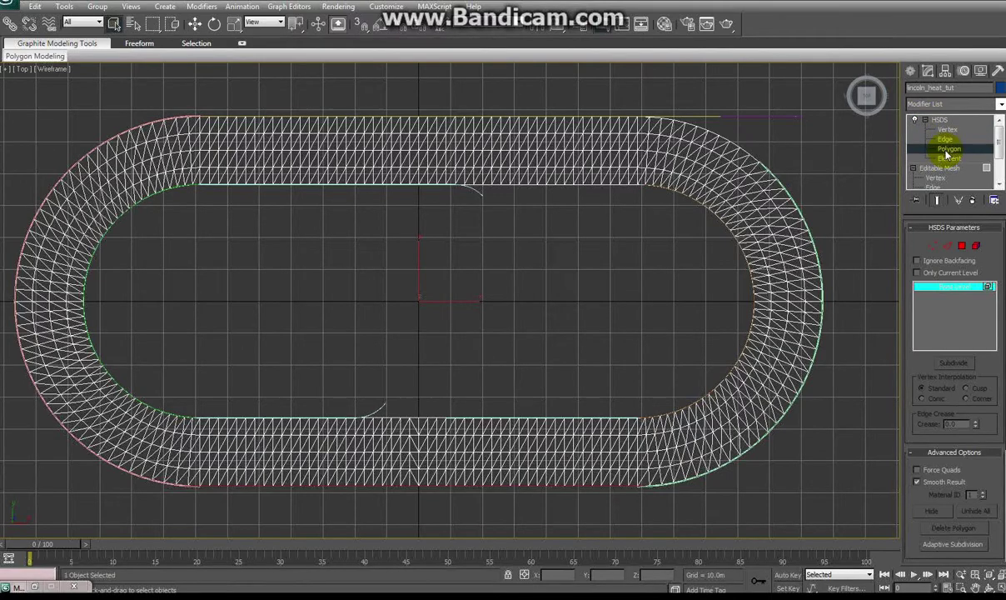
{"action": "middle_click_drag", "start_coordinate": [499, 248], "coordinate": [517, 245]}
{"action": "scroll", "coordinate": [490, 234], "scroll_direction": "down", "scroll_amount": 2}
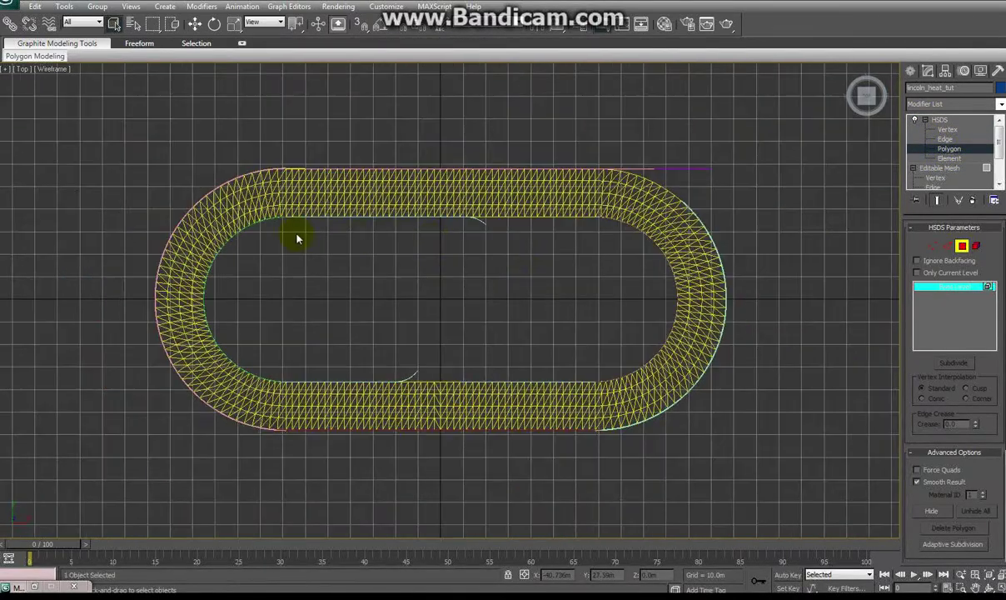
{"action": "left_click_drag", "start_coordinate": [117, 133], "coordinate": [788, 456]}
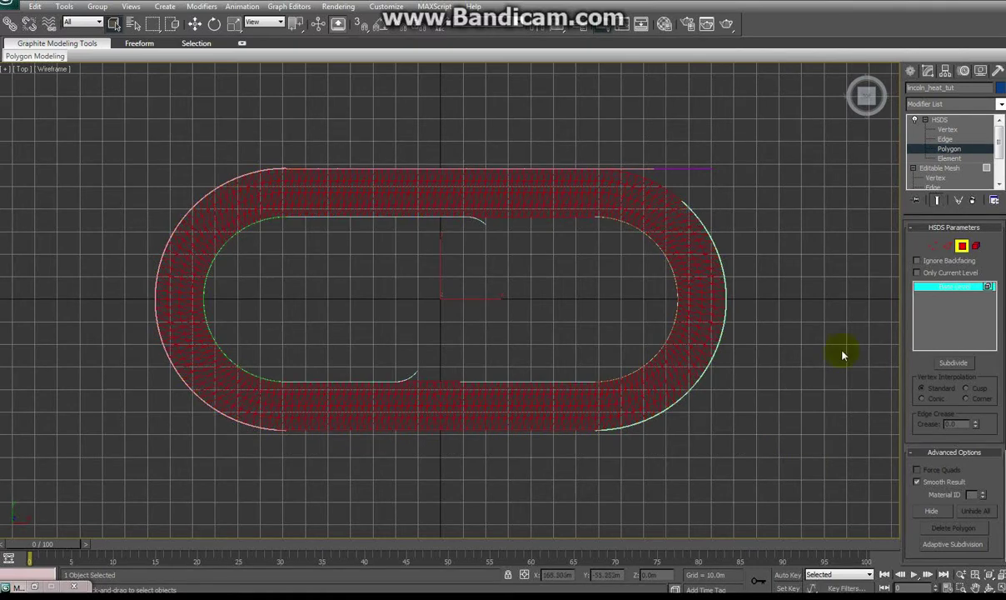
{"action": "left_click", "coordinate": [958, 367]}
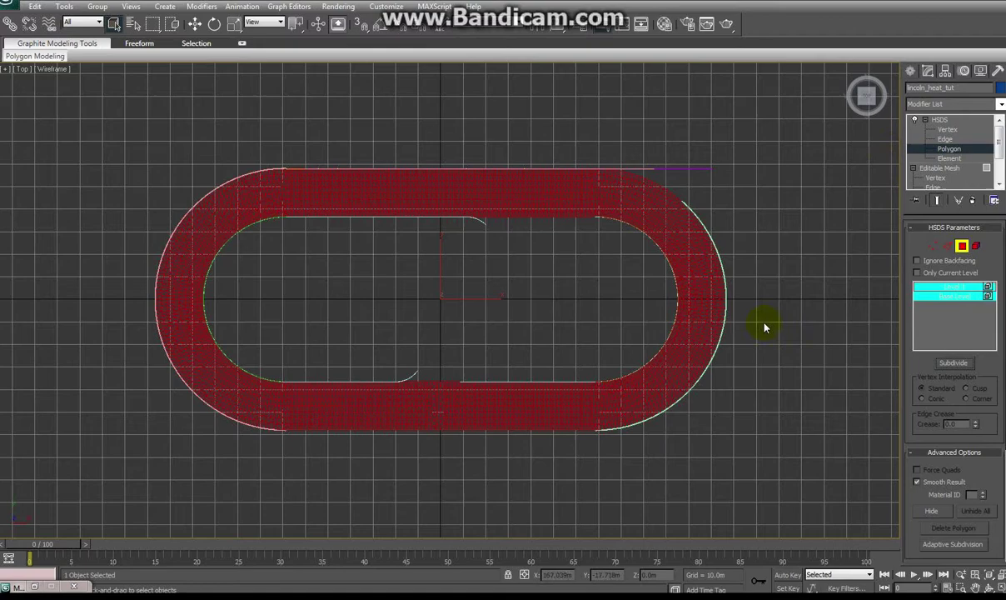
Examine the subdivided mesh up close where the upper straight meets the right and left turns.
{"action": "middle_click_drag", "start_coordinate": [488, 299], "coordinate": [408, 346]}
{"action": "scroll", "coordinate": [498, 301], "scroll_direction": "up", "scroll_amount": 6}
{"action": "middle_click_drag", "start_coordinate": [506, 275], "coordinate": [501, 339]}
{"action": "middle_click_drag", "start_coordinate": [617, 342], "coordinate": [506, 307]}
{"action": "scroll", "coordinate": [506, 334], "scroll_direction": "up", "scroll_amount": 3}
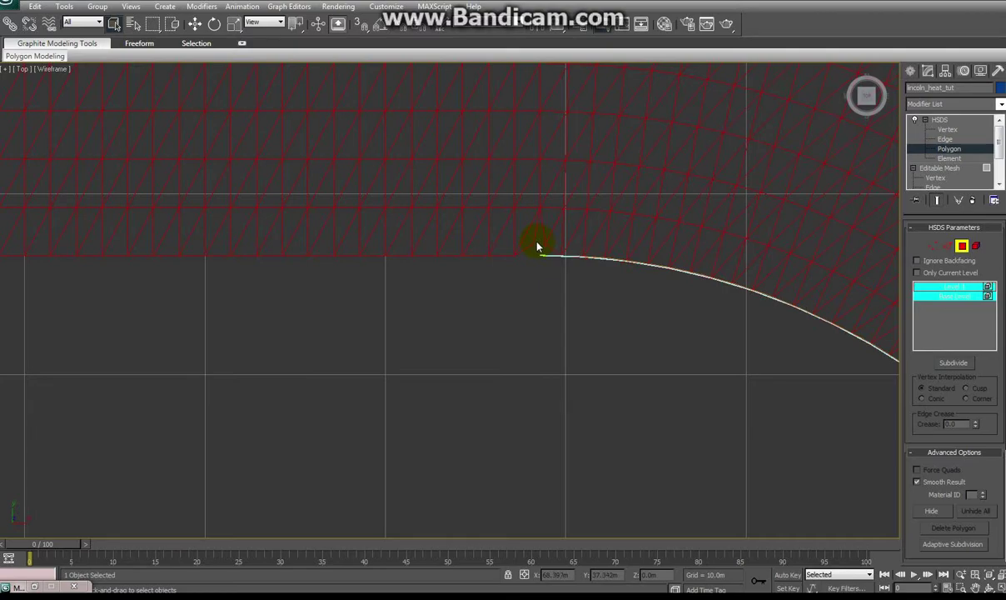
{"action": "middle_click_drag", "start_coordinate": [498, 290], "coordinate": [493, 424]}
{"action": "middle_click_drag", "start_coordinate": [488, 134], "coordinate": [481, 324]}
{"action": "scroll", "coordinate": [451, 304], "scroll_direction": "down", "scroll_amount": 2}
{"action": "scroll", "coordinate": [447, 328], "scroll_direction": "down", "scroll_amount": 2}
{"action": "middle_click_drag", "start_coordinate": [144, 313], "coordinate": [466, 267]}
{"action": "middle_click_drag", "start_coordinate": [332, 320], "coordinate": [874, 329]}
{"action": "middle_click_drag", "start_coordinate": [50, 216], "coordinate": [445, 262]}
{"action": "middle_click_drag", "start_coordinate": [464, 335], "coordinate": [387, 256]}
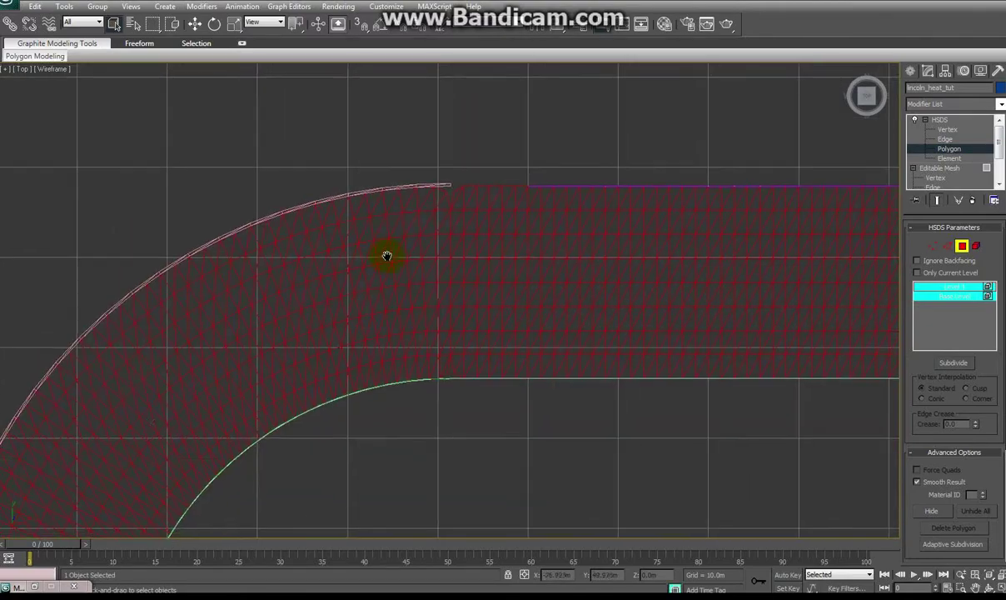
{"action": "scroll", "coordinate": [451, 194], "scroll_direction": "up", "scroll_amount": 3}
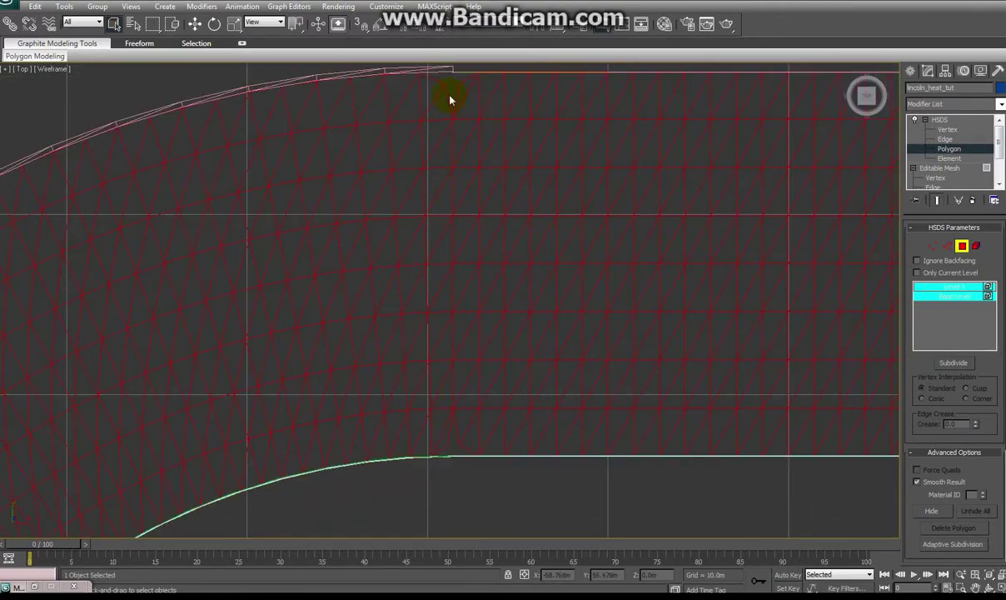
{"action": "middle_click_drag", "start_coordinate": [469, 456], "coordinate": [346, 349]}
{"action": "scroll", "coordinate": [432, 416], "scroll_direction": "down", "scroll_amount": 3}
{"action": "scroll", "coordinate": [433, 416], "scroll_direction": "down", "scroll_amount": 3}
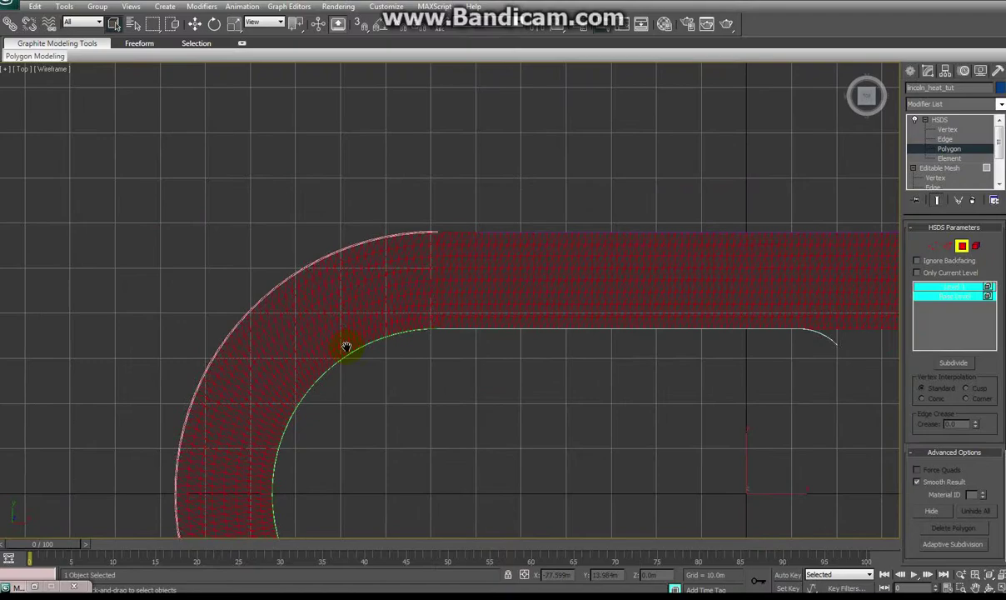
Examine the subdivided track mesh in the Perspective view, up close at the joints between the straights and the turns.
{"action": "middle_click_drag", "start_coordinate": [605, 422], "coordinate": [484, 354]}
{"action": "scroll", "coordinate": [483, 355], "scroll_direction": "down", "scroll_amount": 3}
{"action": "middle_click_drag", "start_coordinate": [567, 400], "coordinate": [539, 392]}
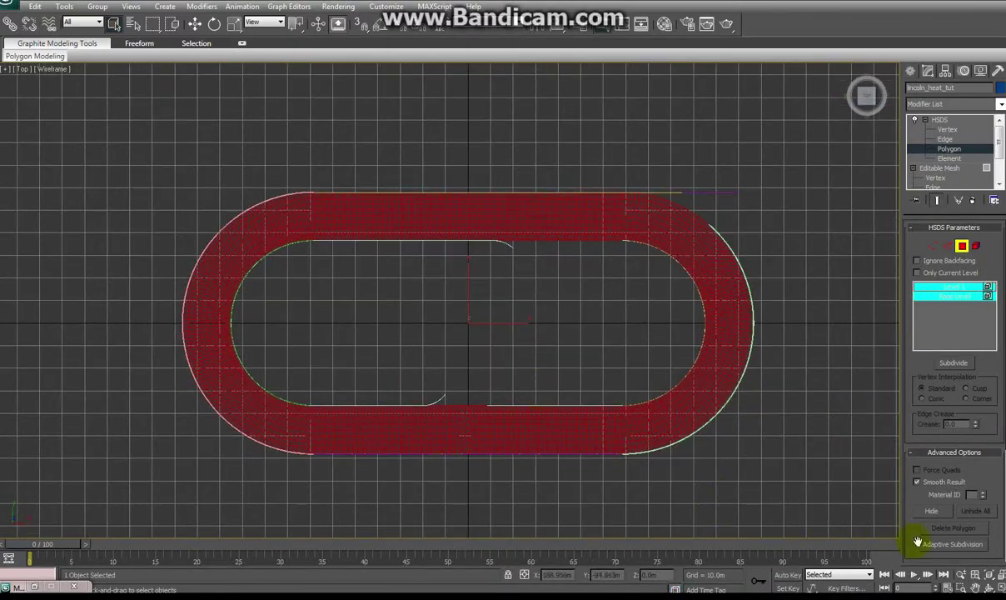
{"action": "key", "text": "alt+w"}
{"action": "middle_click_drag", "start_coordinate": [791, 485], "coordinate": [779, 483]}
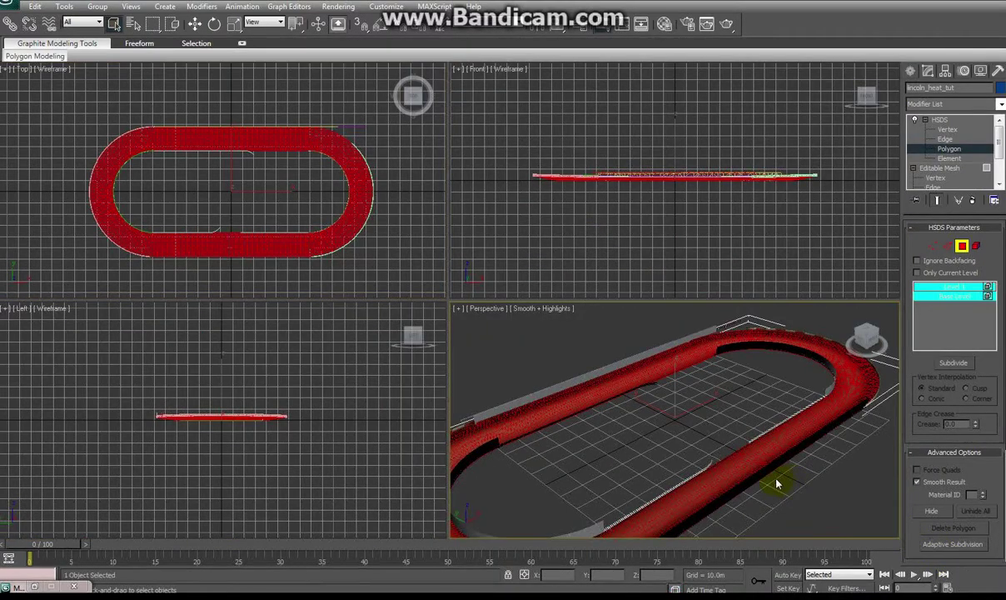
{"action": "left_click", "coordinate": [1001, 588]}
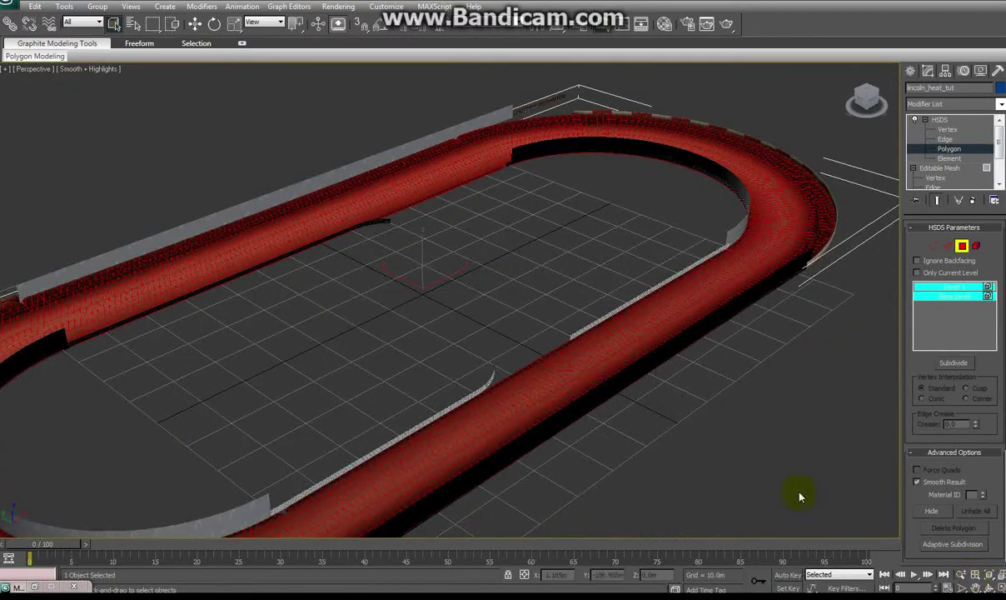
{"action": "middle_click_drag", "start_coordinate": [424, 468], "coordinate": [350, 412], "text": "alt"}
{"action": "scroll", "coordinate": [351, 411], "scroll_direction": "up", "scroll_amount": 5}
{"action": "middle_click_drag", "start_coordinate": [483, 299], "coordinate": [262, 355], "text": "alt"}
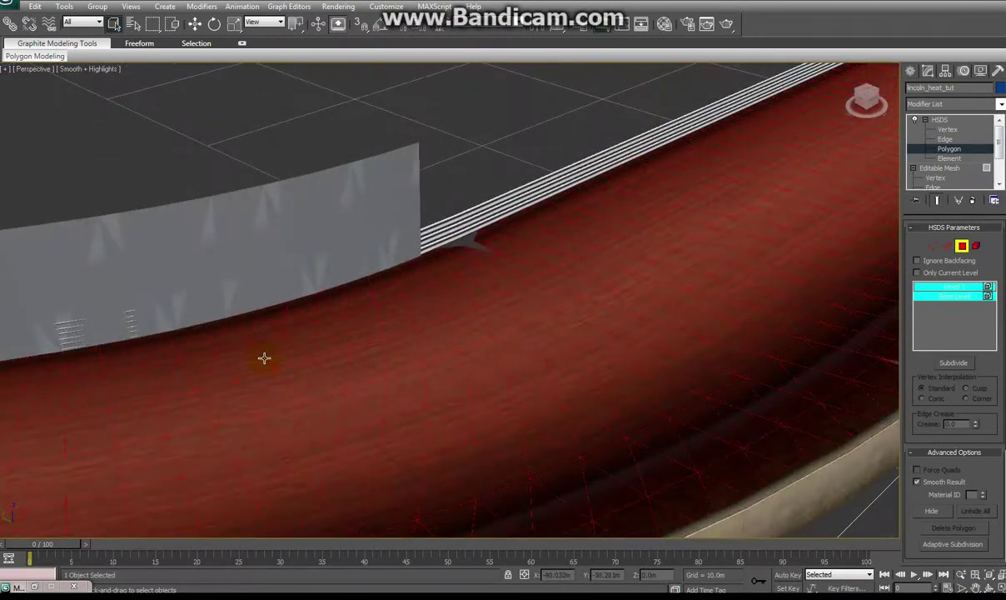
{"action": "middle_click_drag", "start_coordinate": [557, 388], "coordinate": [503, 330]}
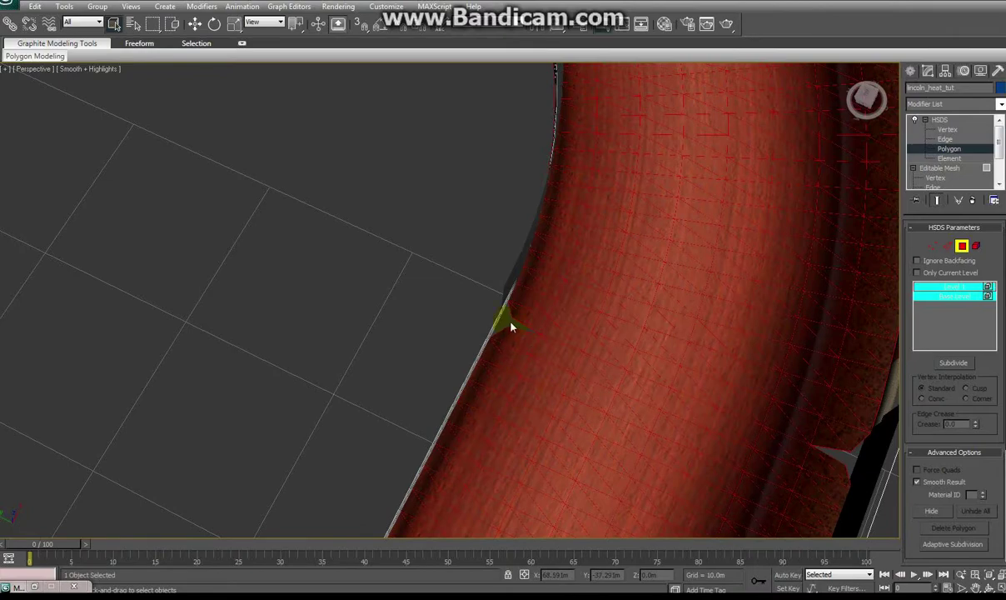
{"action": "middle_click_drag", "start_coordinate": [842, 456], "coordinate": [829, 448]}
{"action": "scroll", "coordinate": [822, 445], "scroll_direction": "down", "scroll_amount": 4}
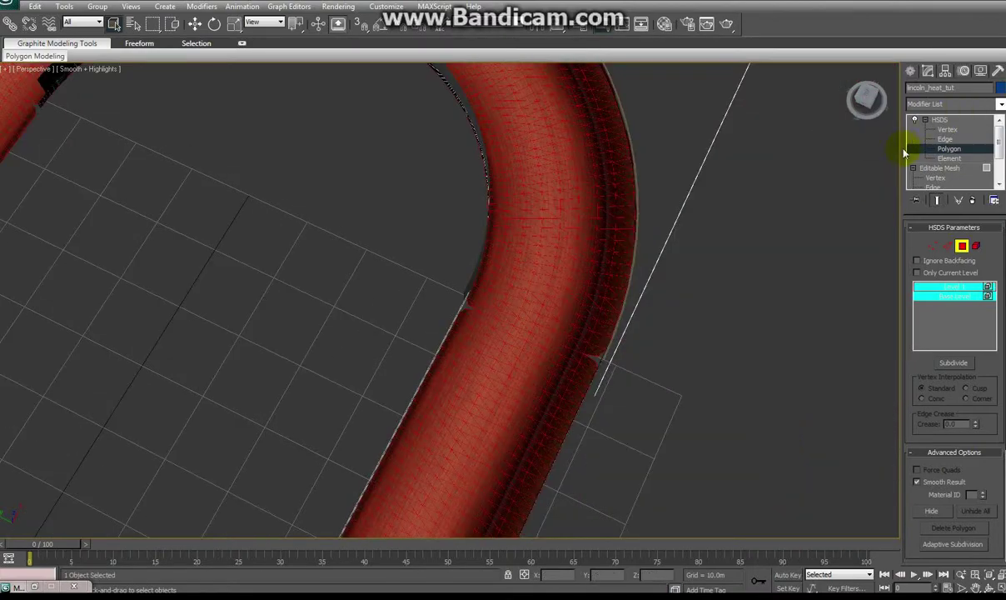
Delete the HSDS modifier from the track mesh.
{"action": "right_click", "coordinate": [941, 123]}
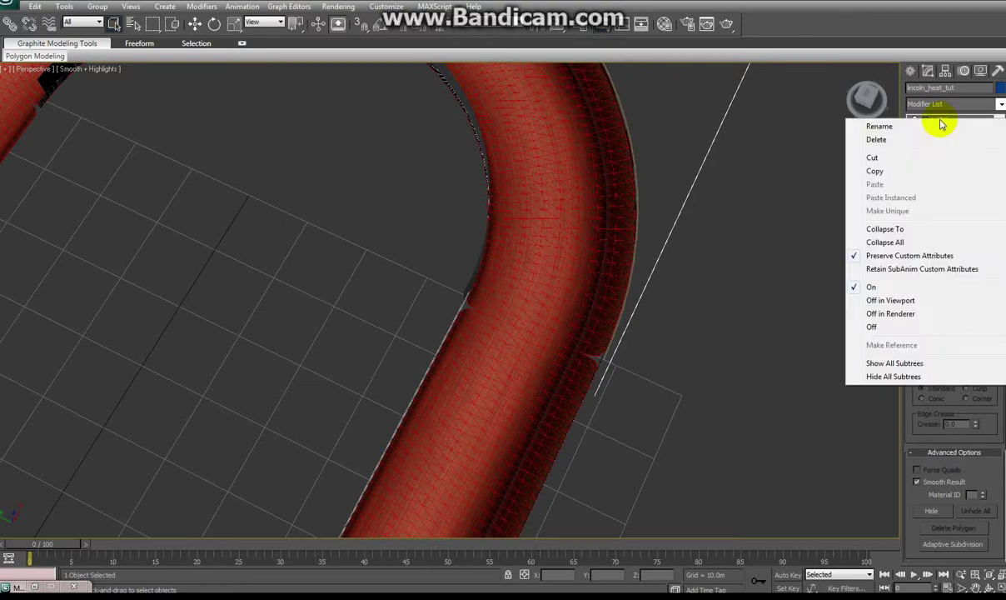
{"action": "left_click", "coordinate": [877, 140]}
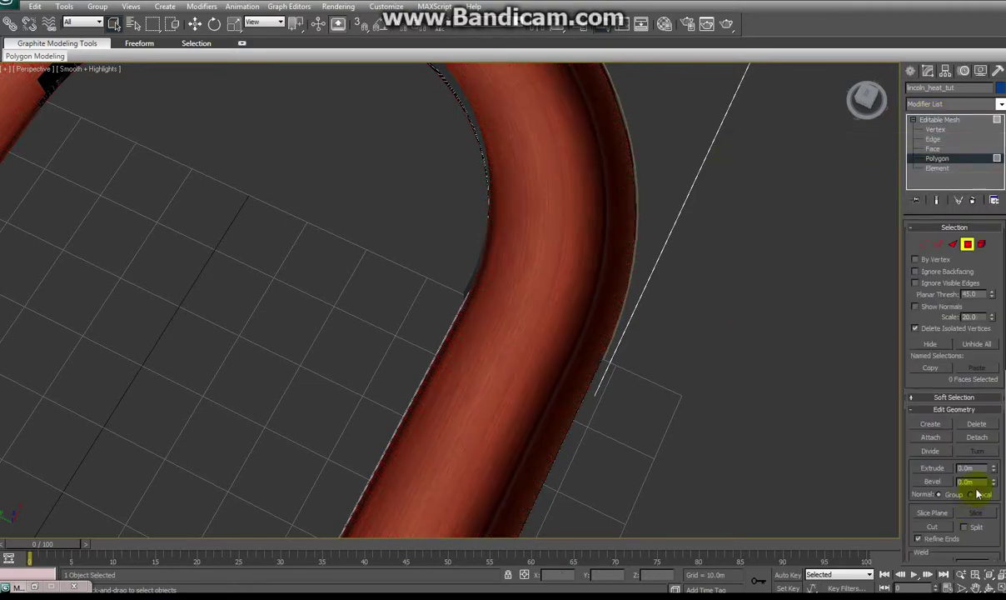
{"action": "key", "text": "alt+w"}
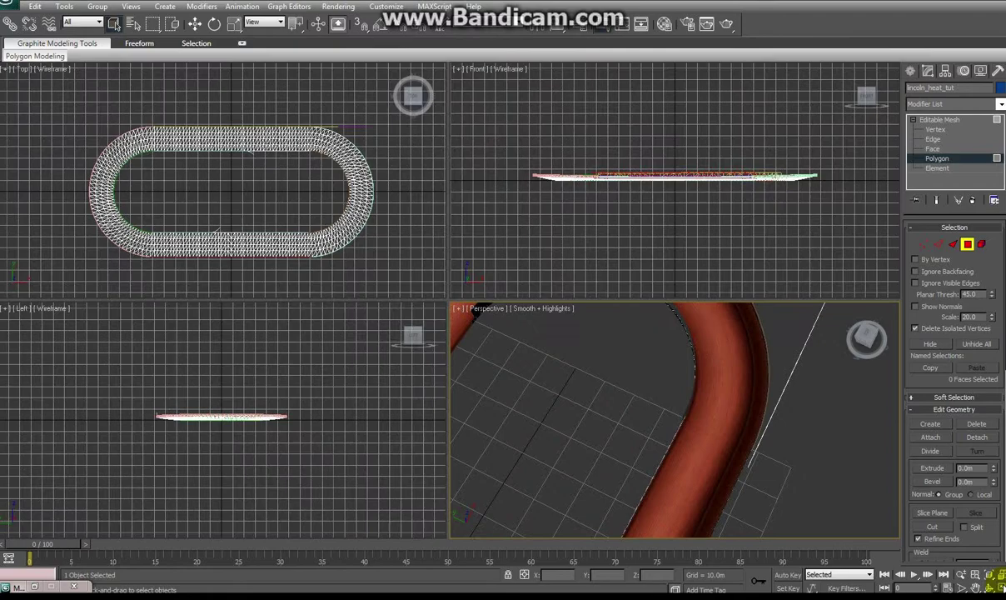
Select the turns and straights one at a time at the Element level in the Top view to check how the mesh is divided.
{"action": "left_click", "coordinate": [401, 234]}
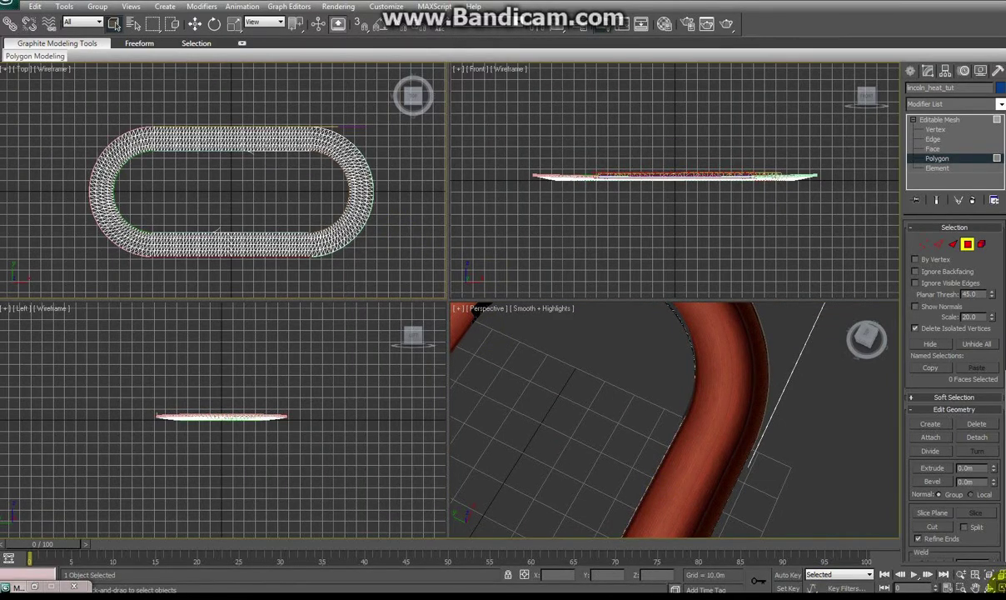
{"action": "left_click", "coordinate": [1000, 587]}
{"action": "scroll", "coordinate": [681, 442], "scroll_direction": "up", "scroll_amount": 4}
{"action": "scroll", "coordinate": [673, 427], "scroll_direction": "down", "scroll_amount": 2}
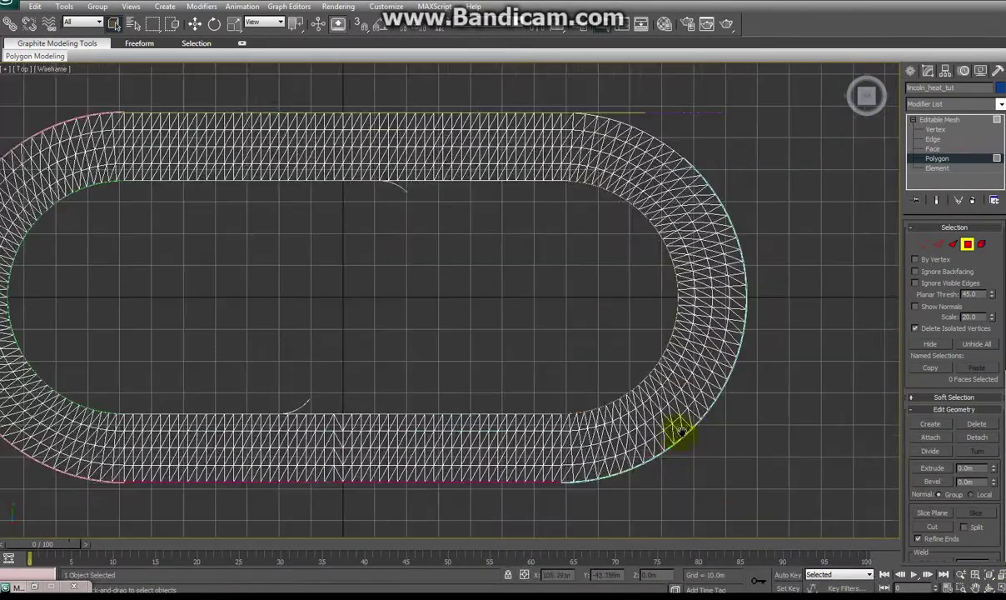
{"action": "middle_click_drag", "start_coordinate": [745, 434], "coordinate": [746, 436]}
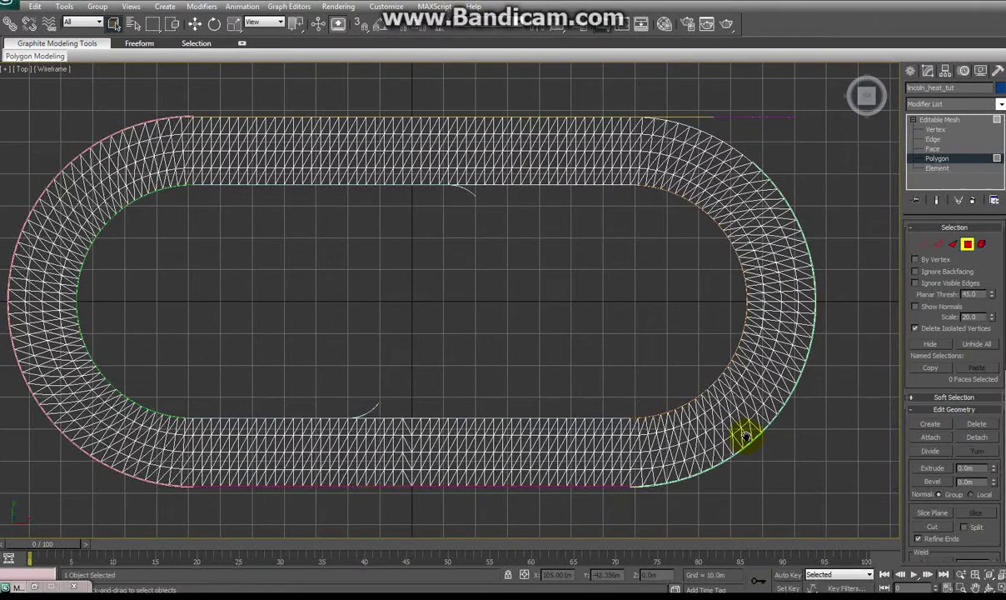
{"action": "middle_click_drag", "start_coordinate": [215, 129], "coordinate": [234, 131]}
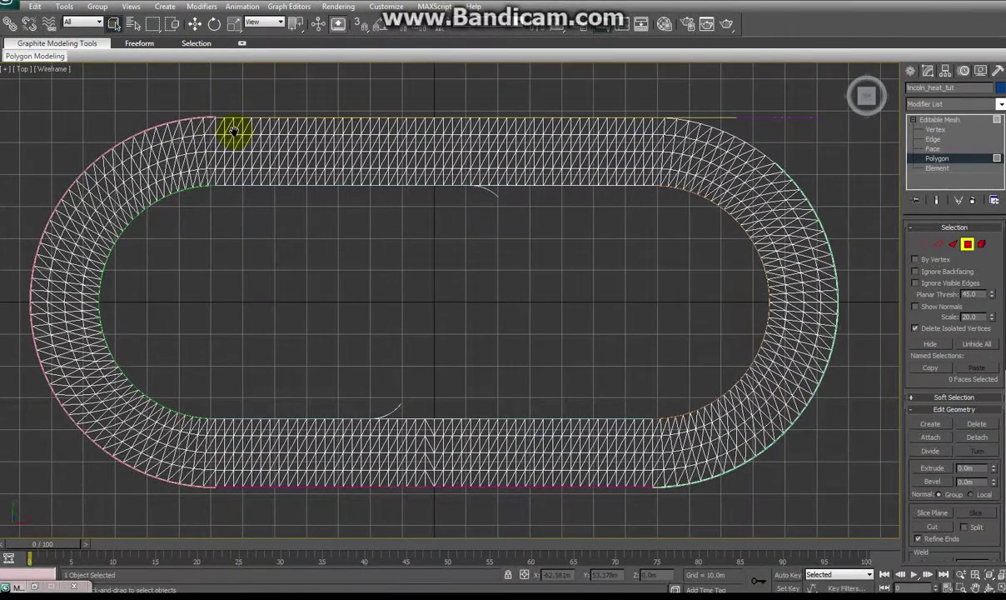
{"action": "left_click", "coordinate": [938, 168]}
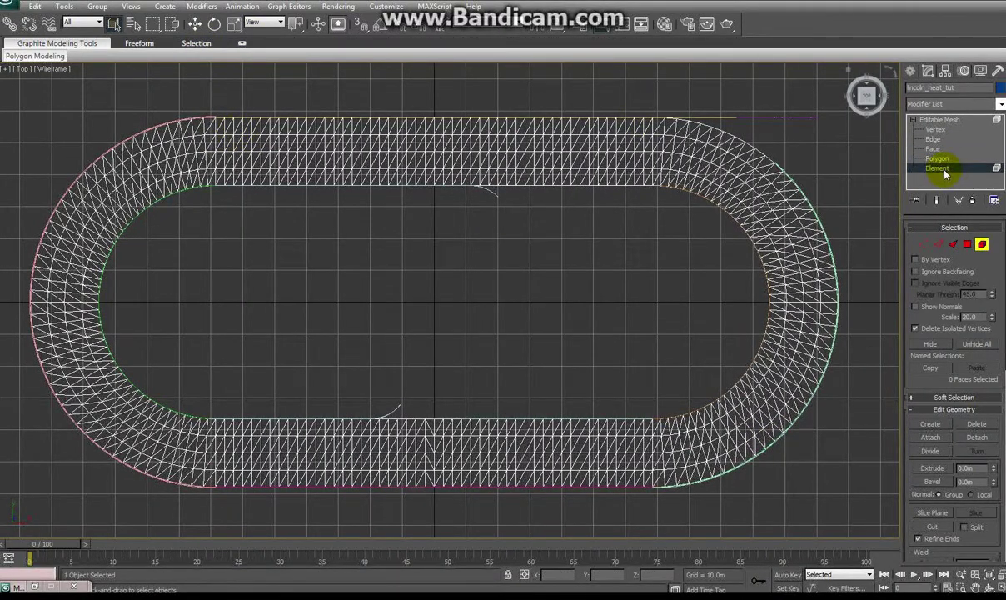
{"action": "left_click", "coordinate": [764, 184]}
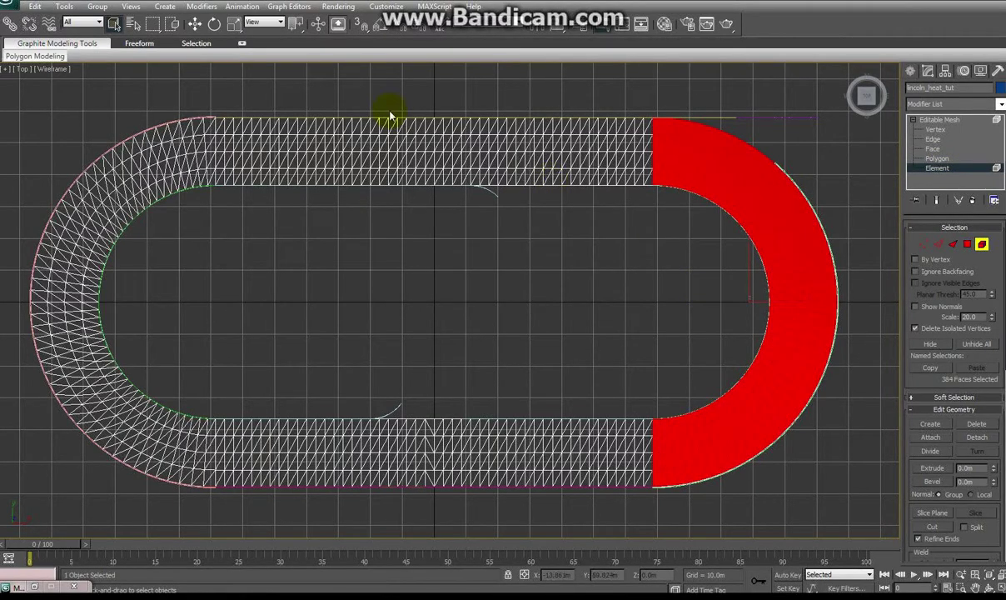
{"action": "left_click", "coordinate": [377, 153]}
{"action": "left_click", "coordinate": [163, 185]}
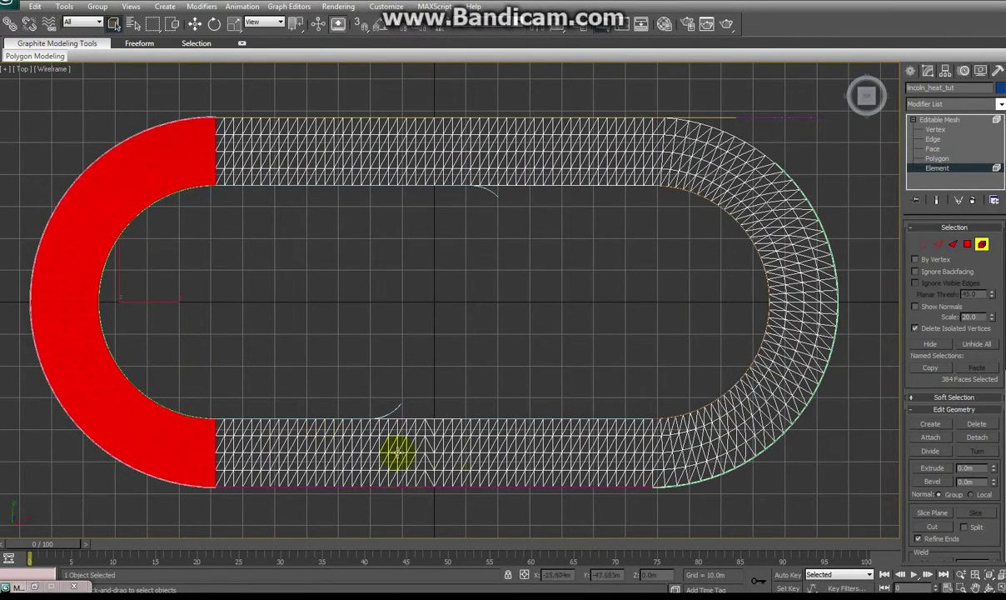
{"action": "left_click", "coordinate": [395, 452]}
{"action": "left_click", "coordinate": [705, 407]}
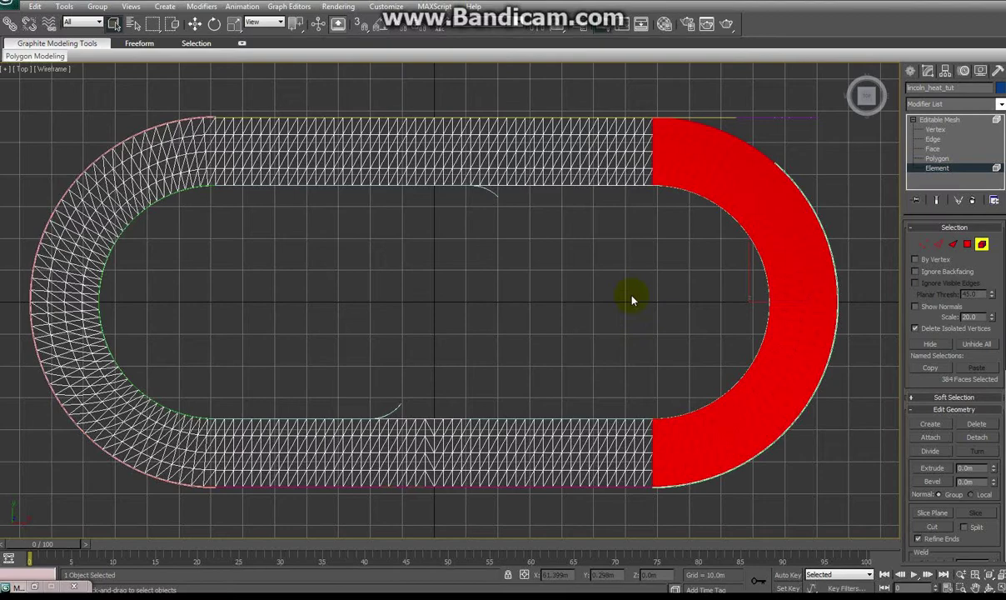
Select the overlapping pair of vertices at the outer edge where the upper straight meets the right turn.
{"action": "scroll", "coordinate": [635, 294], "scroll_direction": "up", "scroll_amount": 6}
{"action": "scroll", "coordinate": [424, 406], "scroll_direction": "up", "scroll_amount": 4}
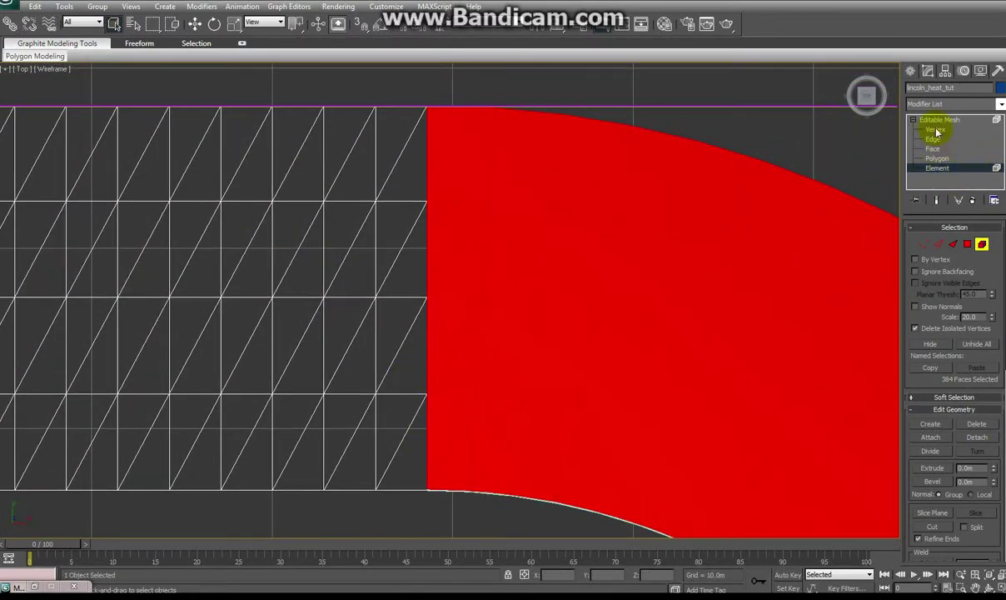
{"action": "left_click", "coordinate": [937, 130]}
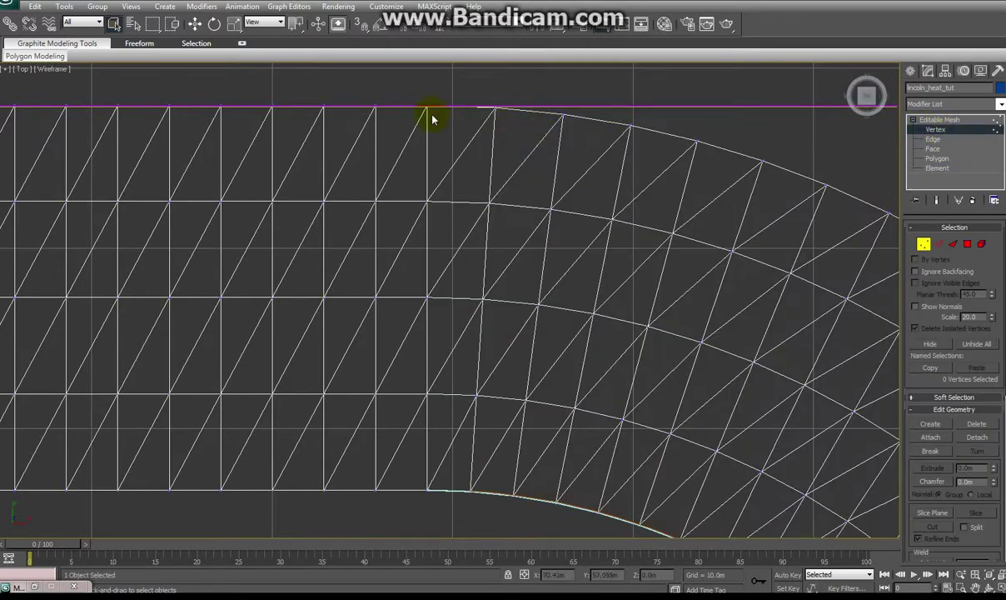
{"action": "left_click_drag", "start_coordinate": [379, 119], "coordinate": [379, 121]}
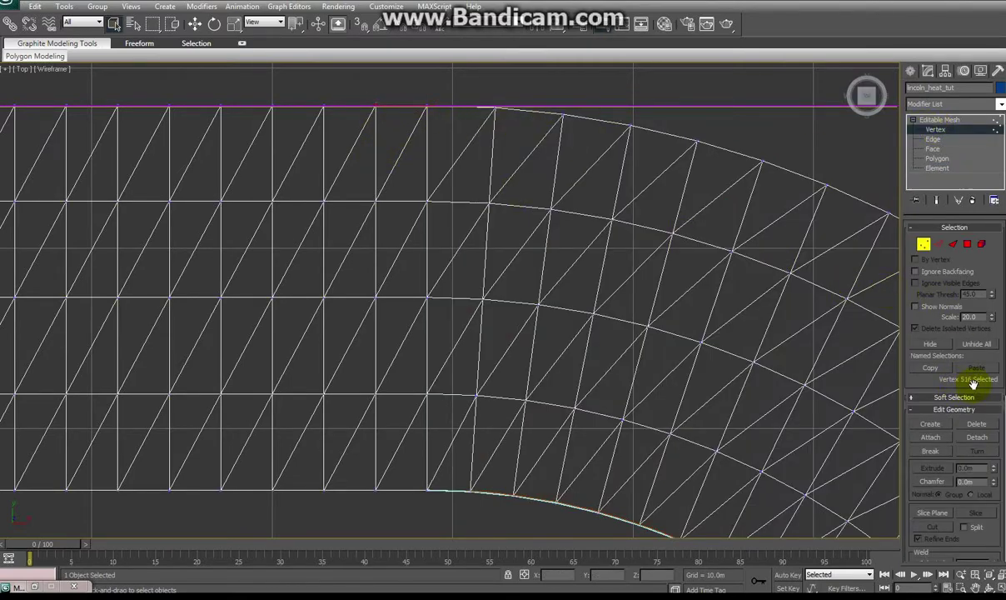
{"action": "left_click_drag", "start_coordinate": [468, 86], "coordinate": [512, 130]}
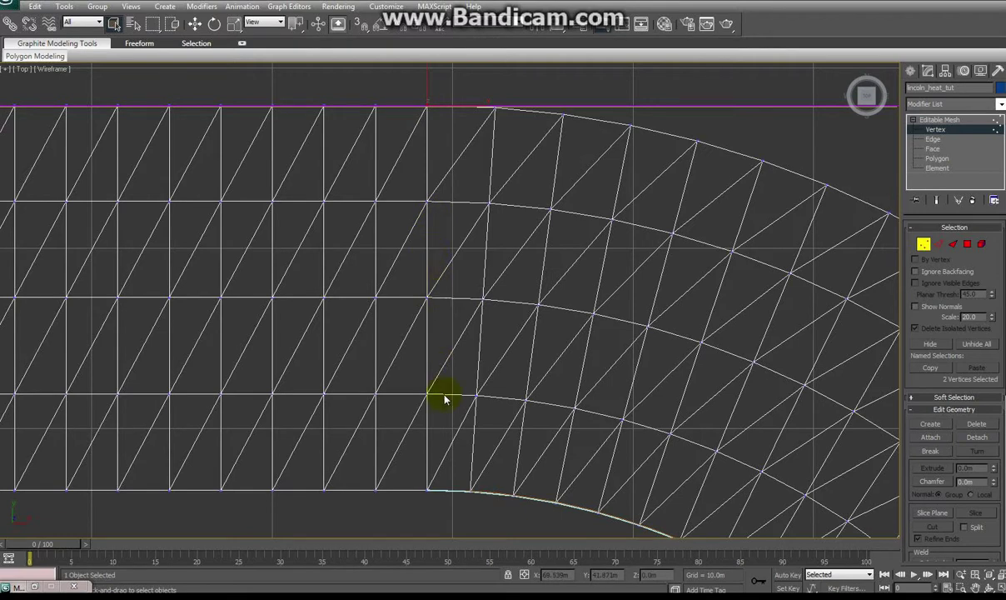
Convert the track mesh to an Editable Poly and return to the Vertex level.
{"action": "right_click", "coordinate": [956, 125]}
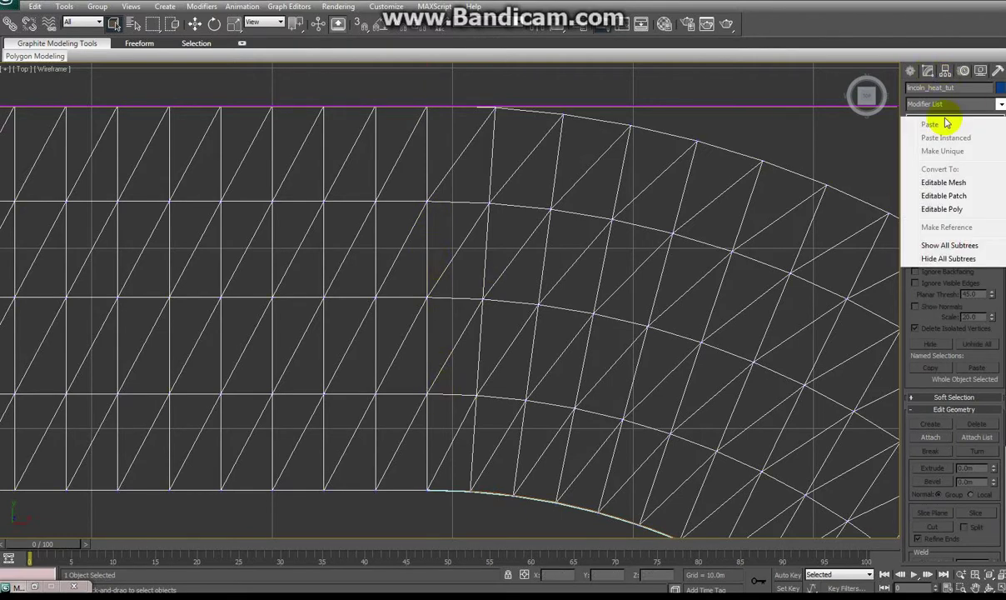
{"action": "left_click", "coordinate": [881, 209]}
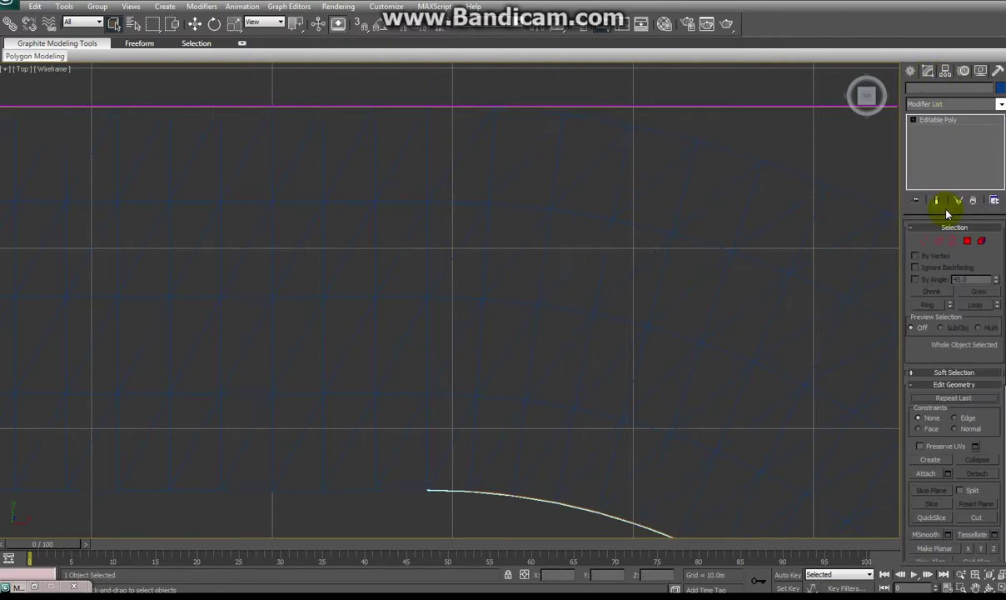
{"action": "left_click", "coordinate": [913, 120]}
{"action": "left_click", "coordinate": [935, 131]}
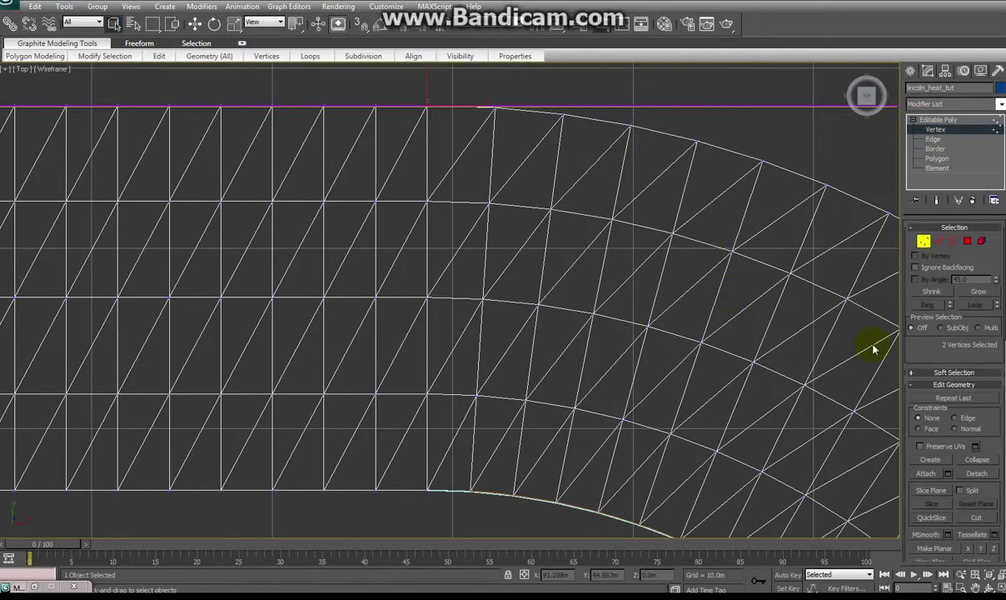
Collapse the selected outer-edge vertices at the joint of the upper straight and right turn into one.
{"action": "scroll", "coordinate": [433, 167], "scroll_direction": "down", "scroll_amount": 2}
{"action": "middle_click_drag", "start_coordinate": [433, 164], "coordinate": [425, 273]}
{"action": "key", "text": "w"}
{"action": "right_click", "coordinate": [421, 268]}
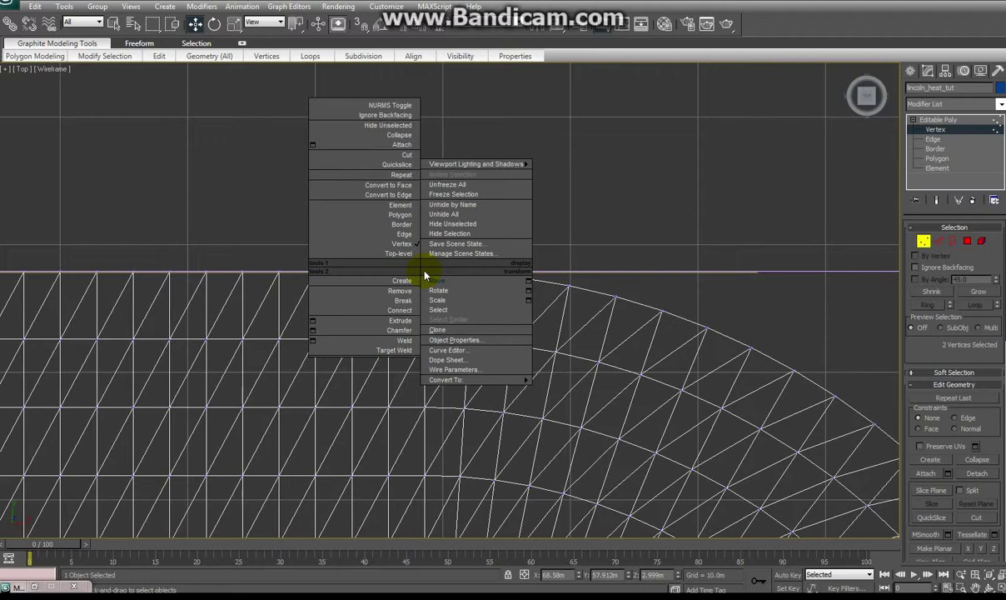
{"action": "left_click", "coordinate": [407, 136]}
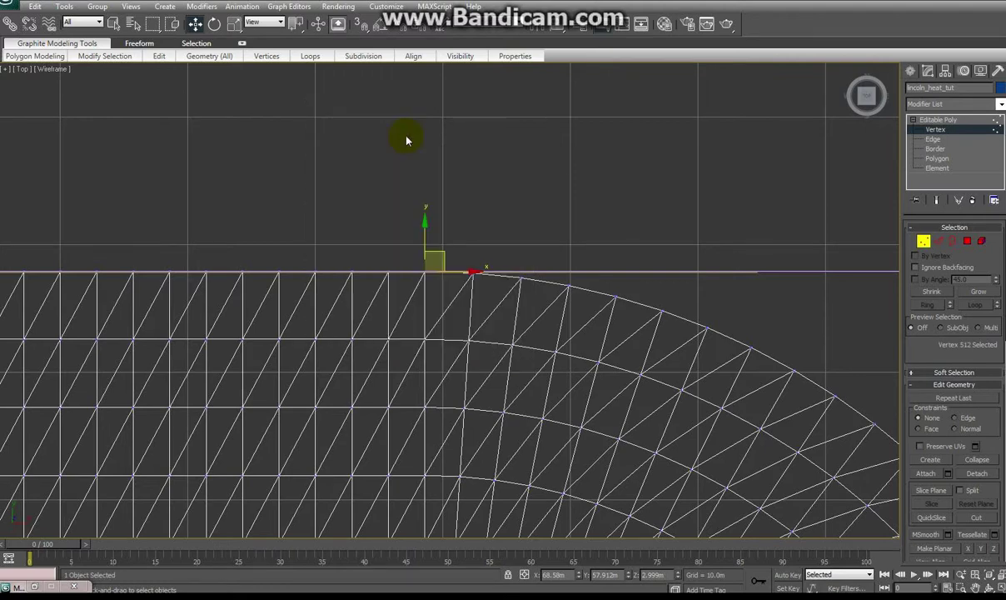
Collapse the overlapping vertex pairs on the second and middle rows of the joint between the upper straight and right turn.
{"action": "left_click", "coordinate": [432, 351]}
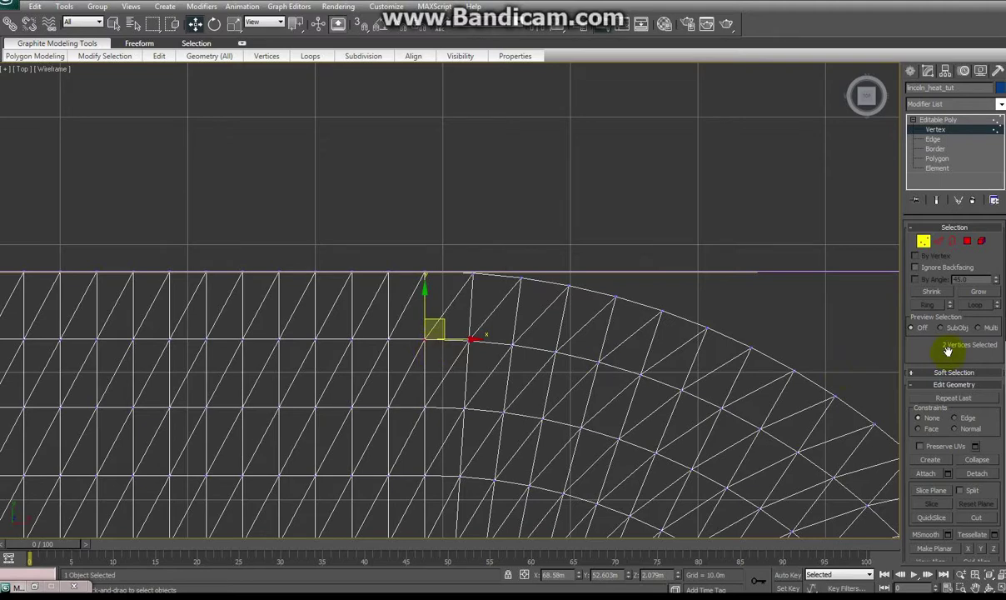
{"action": "right_click", "coordinate": [427, 345]}
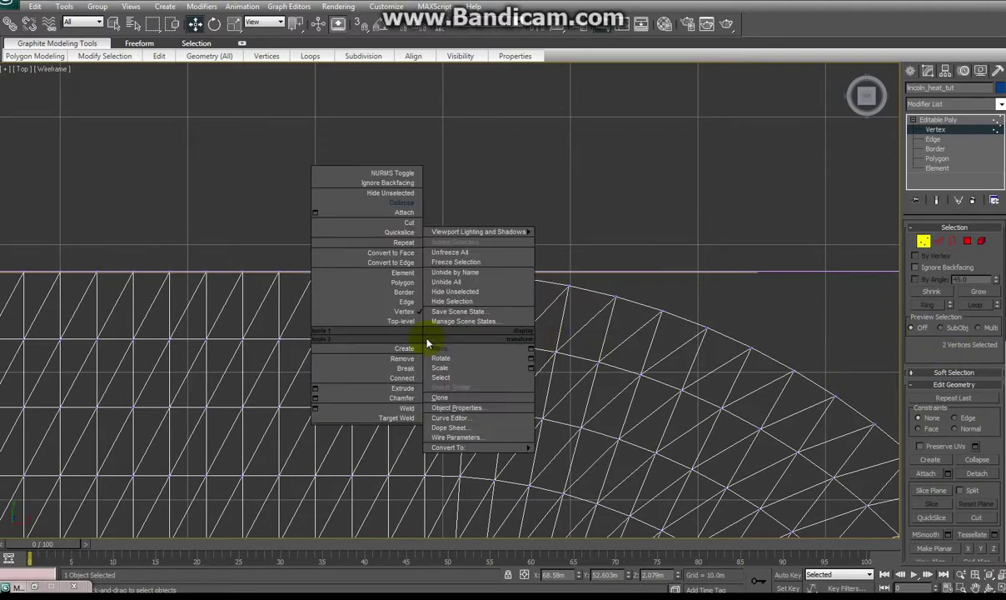
{"action": "left_click", "coordinate": [409, 193]}
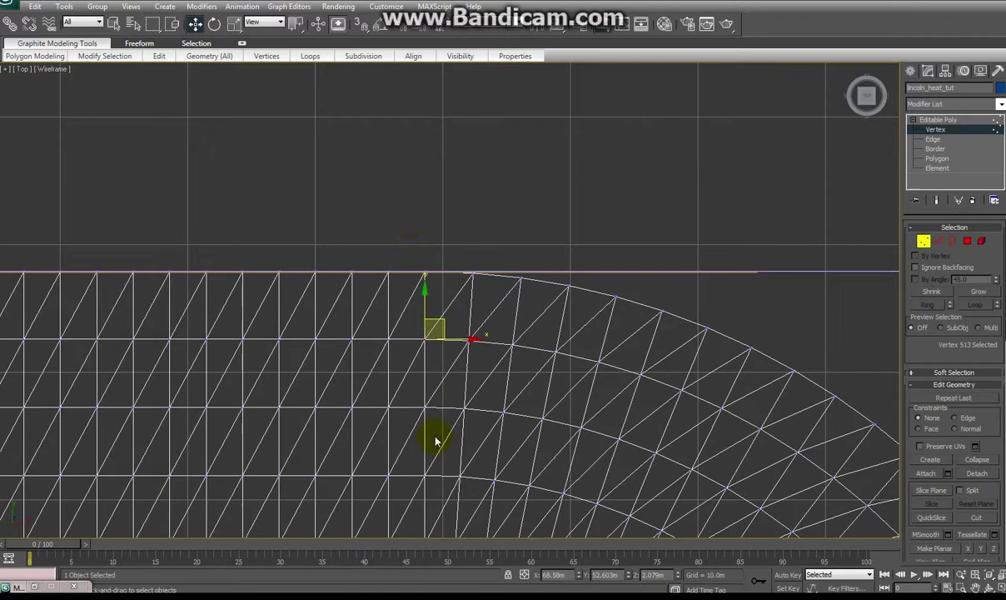
{"action": "middle_click_drag", "start_coordinate": [434, 441], "coordinate": [420, 325]}
{"action": "left_click", "coordinate": [419, 301]}
{"action": "right_click", "coordinate": [410, 298]}
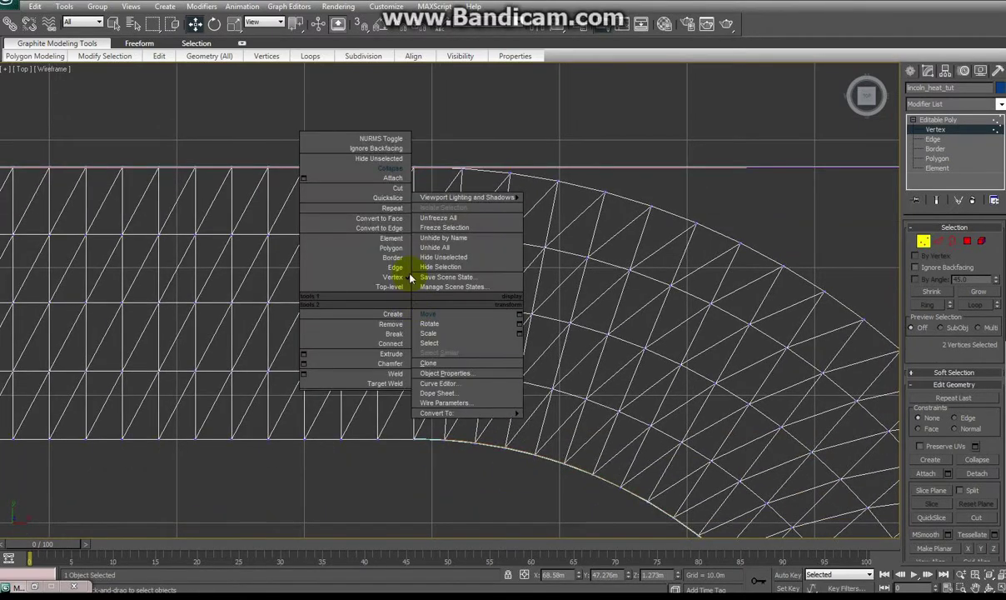
{"action": "left_click", "coordinate": [393, 170]}
Collapse the overlapping vertex pairs on the fourth row and inner edge of the same joint, and clear the selection.
{"action": "left_click_drag", "start_coordinate": [409, 364], "coordinate": [421, 387]}
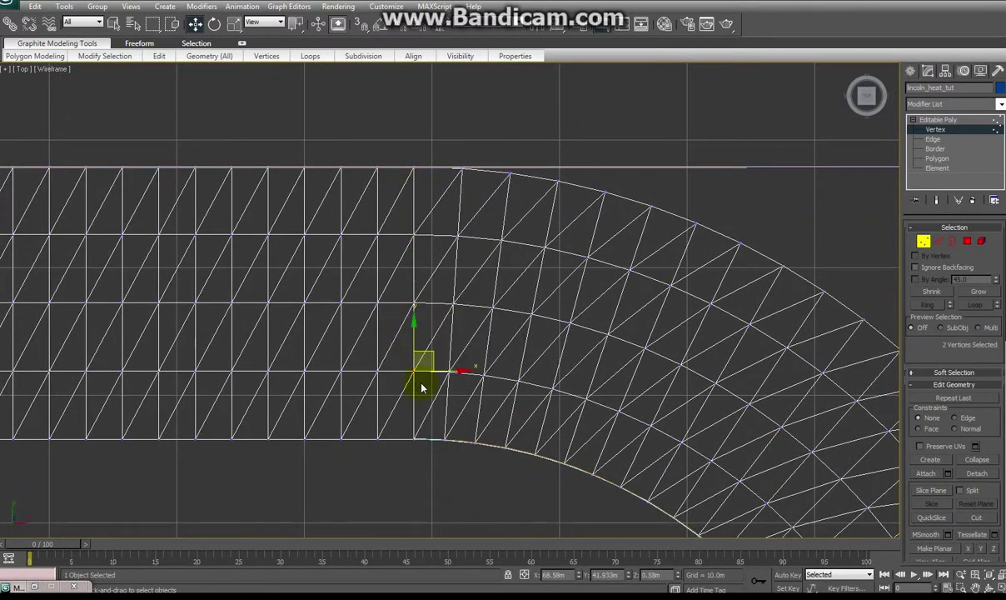
{"action": "right_click", "coordinate": [416, 373]}
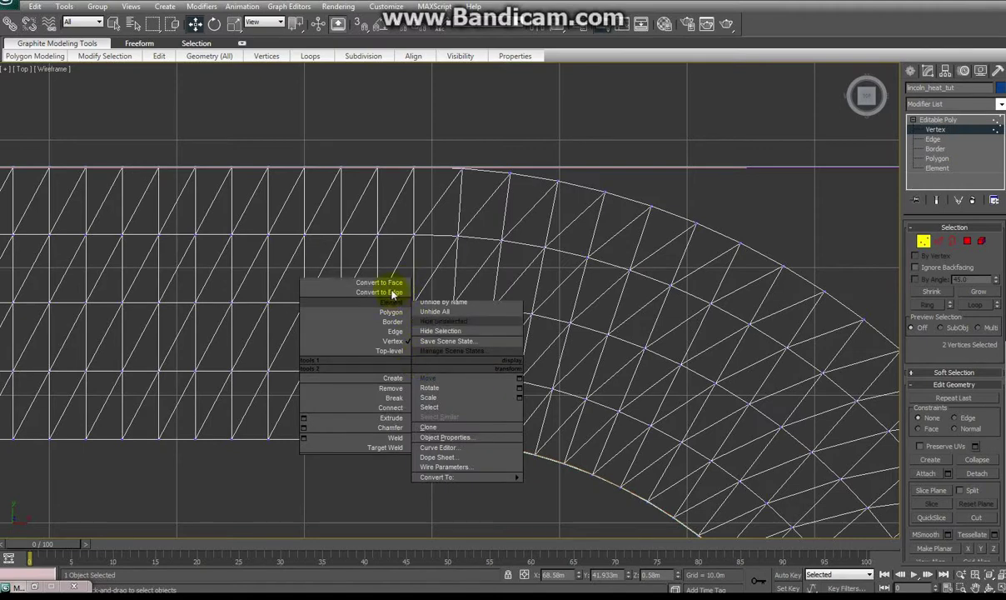
{"action": "left_click", "coordinate": [397, 233]}
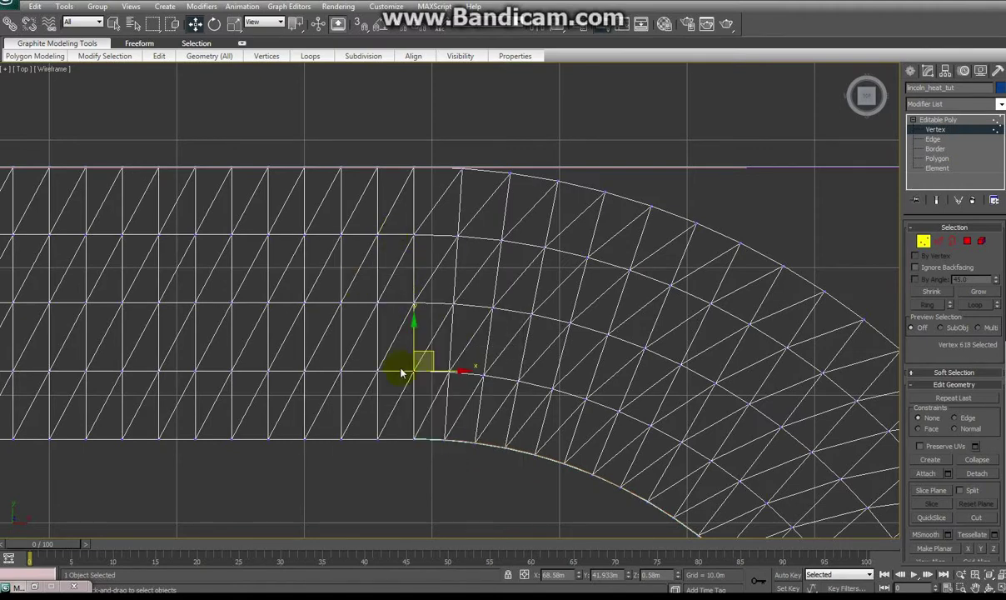
{"action": "left_click_drag", "start_coordinate": [415, 444], "coordinate": [417, 444]}
{"action": "right_click", "coordinate": [417, 443]}
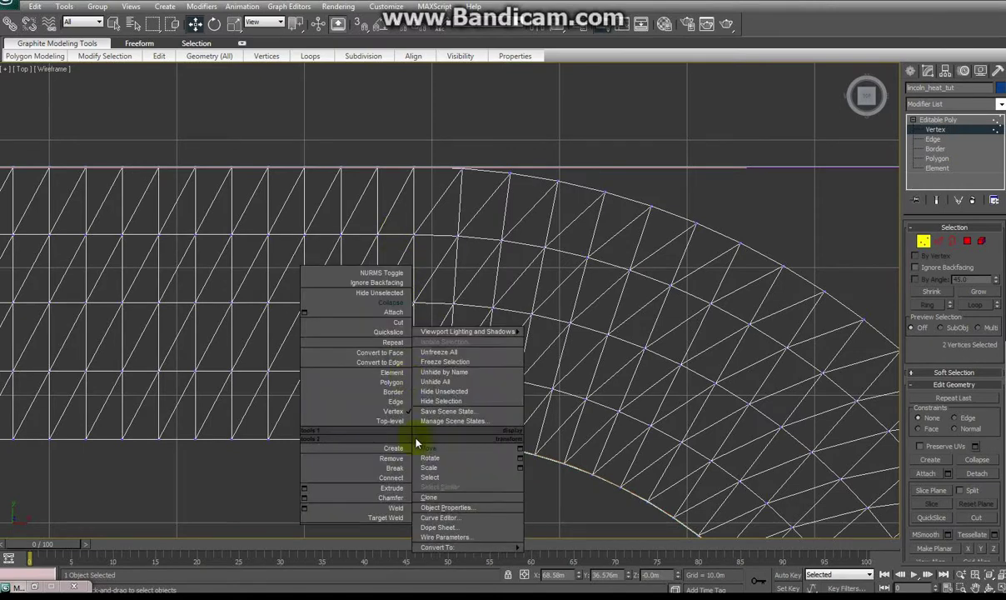
{"action": "left_click", "coordinate": [395, 308]}
{"action": "middle_click_drag", "start_coordinate": [447, 487], "coordinate": [449, 478]}
{"action": "left_click", "coordinate": [454, 466]}
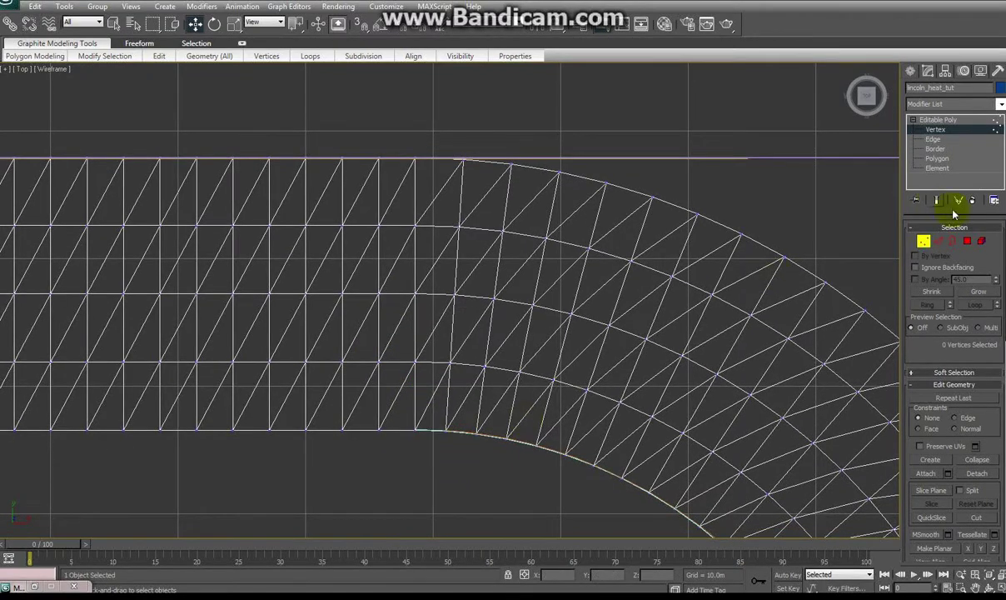
Check at the Element level which track sections are joined by selecting the right turn and the straights.
{"action": "left_click", "coordinate": [937, 167]}
{"action": "left_click", "coordinate": [652, 314]}
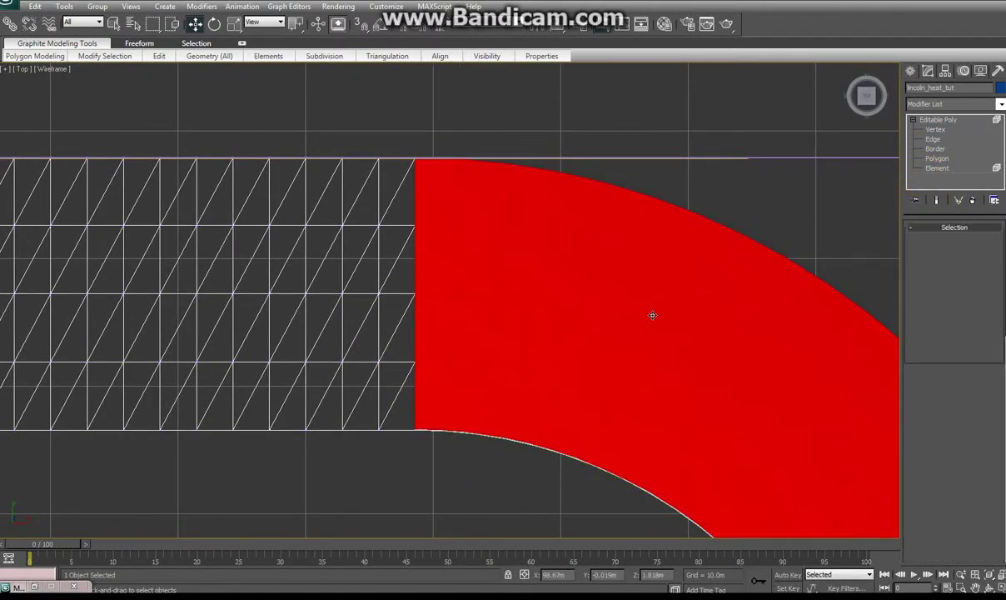
{"action": "middle_click_drag", "start_coordinate": [472, 426], "coordinate": [475, 390]}
{"action": "scroll", "coordinate": [475, 389], "scroll_direction": "down", "scroll_amount": 3}
{"action": "left_click", "coordinate": [422, 349]}
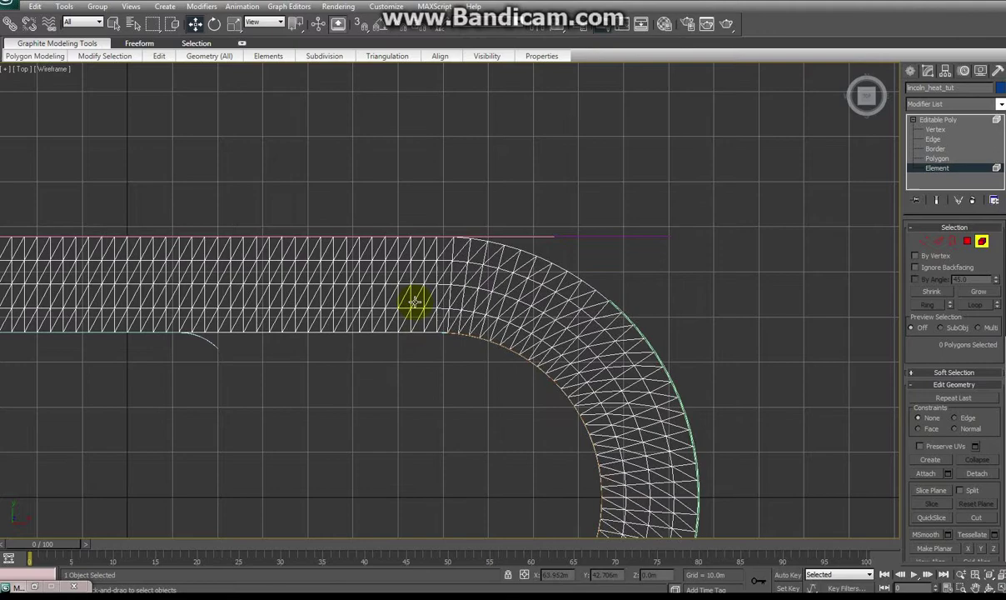
{"action": "left_click", "coordinate": [416, 301]}
{"action": "scroll", "coordinate": [382, 419], "scroll_direction": "down", "scroll_amount": 2}
{"action": "middle_click_drag", "start_coordinate": [380, 419], "coordinate": [488, 370]}
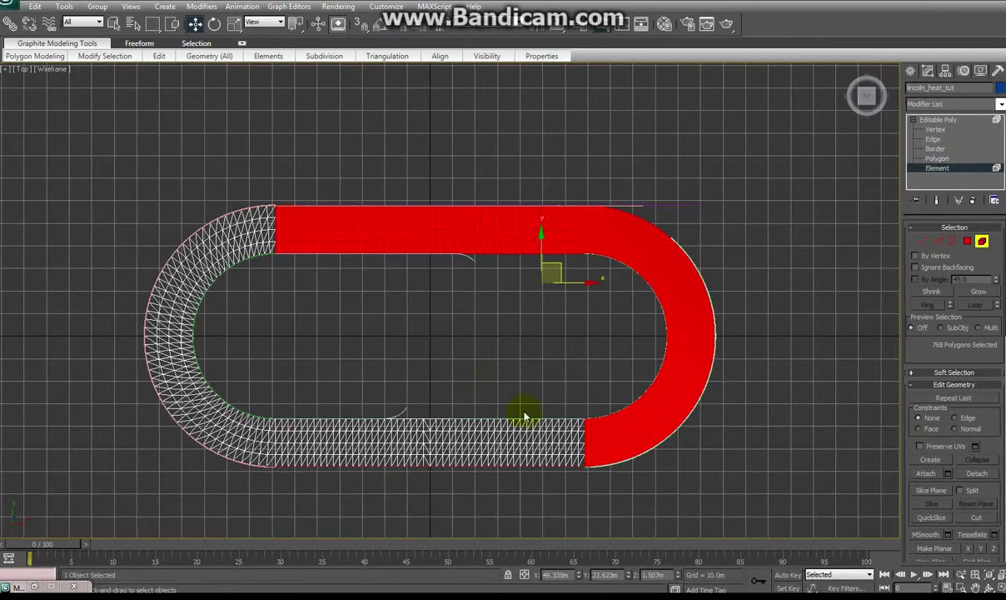
{"action": "left_click", "coordinate": [523, 433]}
{"action": "left_click", "coordinate": [160, 278]}
{"action": "left_click", "coordinate": [521, 239]}
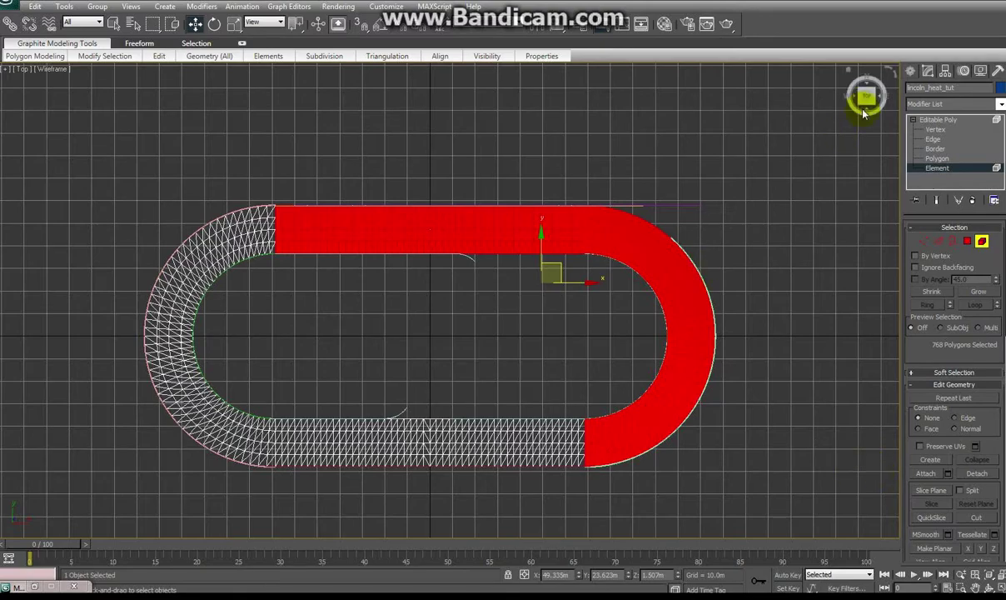
At the Vertex level, collapse the overlapping vertex pairs on the outer edge and second row where the upper straight meets the left turn.
{"action": "left_click", "coordinate": [935, 131]}
{"action": "middle_click_drag", "start_coordinate": [448, 326], "coordinate": [572, 325]}
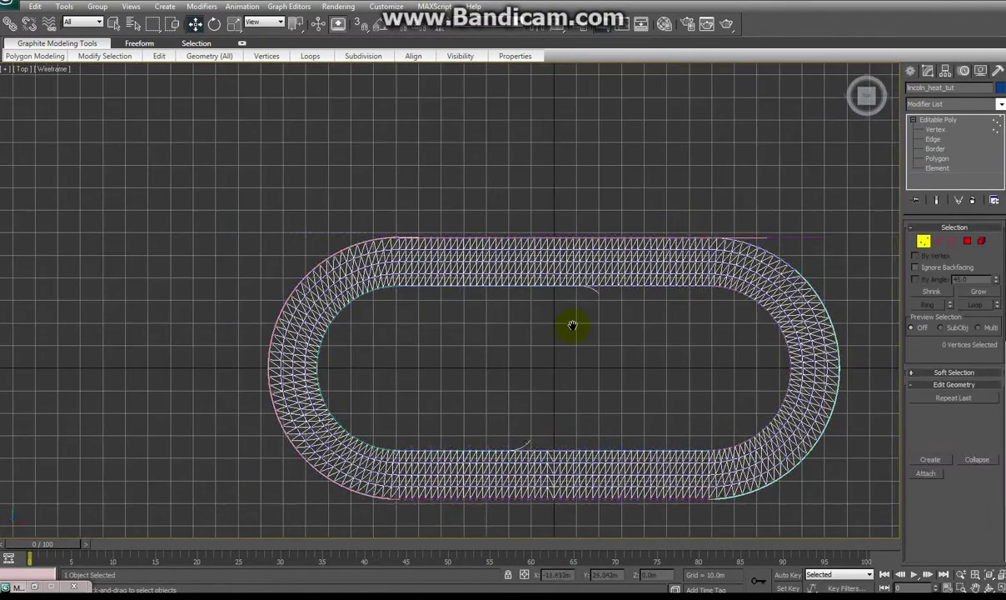
{"action": "scroll", "coordinate": [573, 326], "scroll_direction": "up", "scroll_amount": 8}
{"action": "scroll", "coordinate": [489, 322], "scroll_direction": "up", "scroll_amount": 3}
{"action": "middle_click_drag", "start_coordinate": [451, 359], "coordinate": [371, 475]}
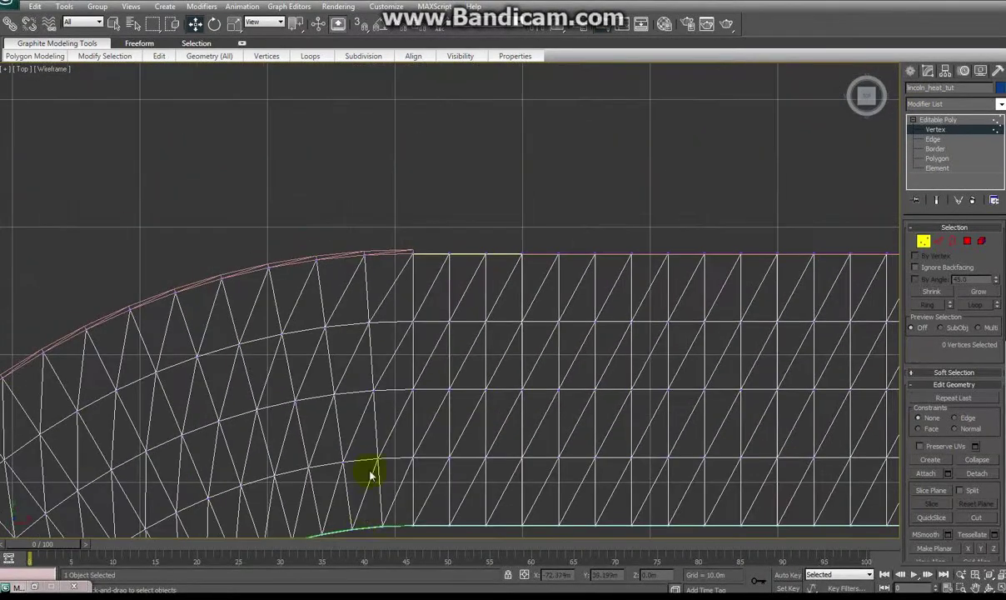
{"action": "left_click_drag", "start_coordinate": [391, 244], "coordinate": [420, 276]}
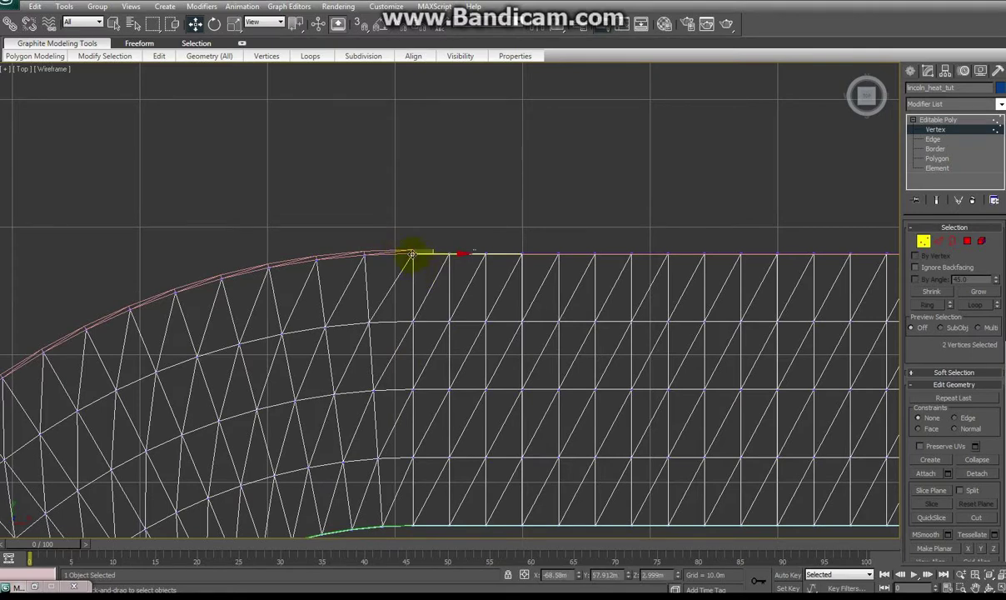
{"action": "right_click", "coordinate": [411, 252]}
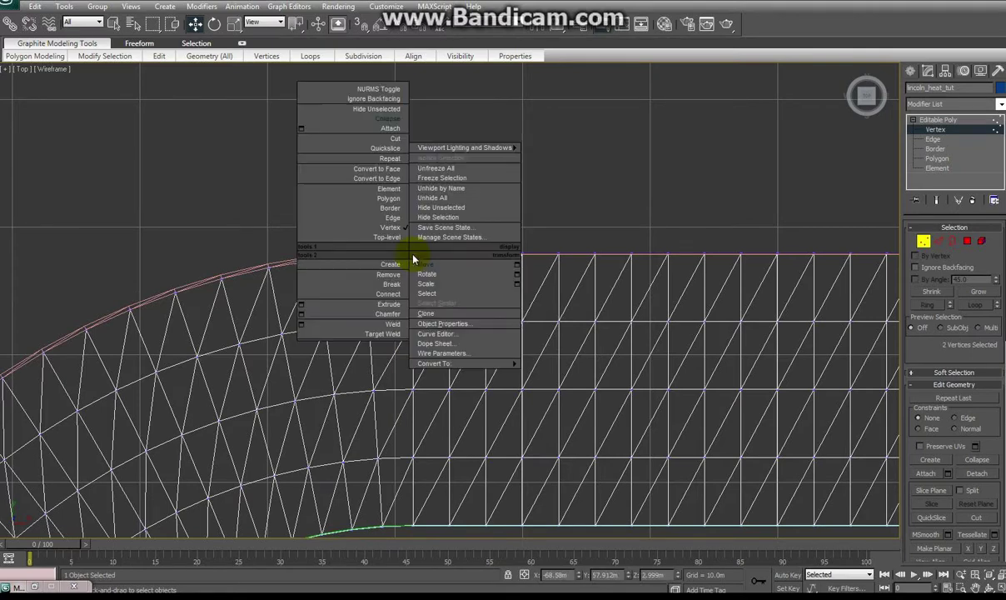
{"action": "left_click", "coordinate": [391, 123]}
{"action": "right_click", "coordinate": [393, 307]}
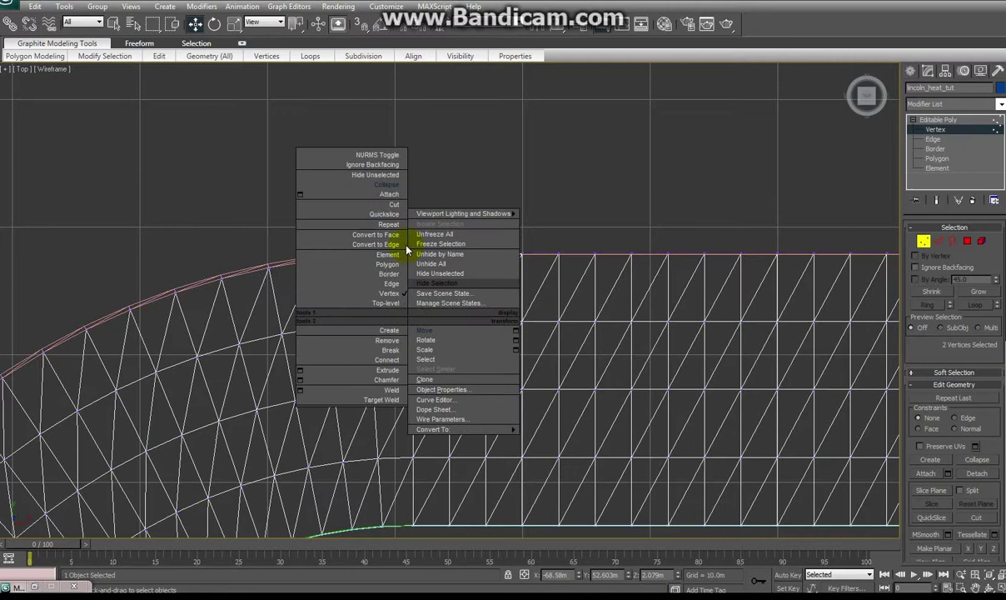
{"action": "left_click", "coordinate": [388, 185]}
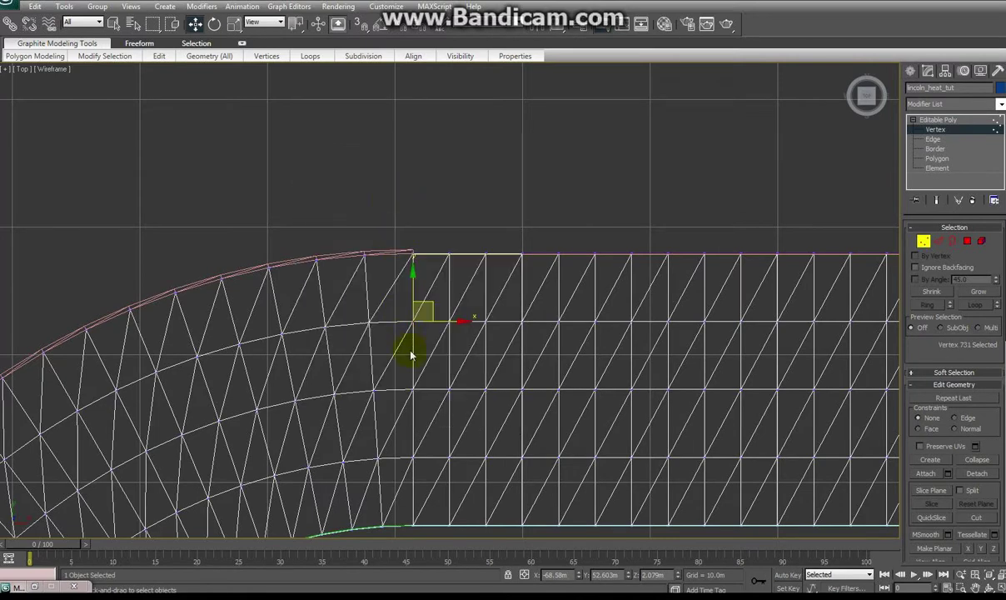
Collapse the overlapping vertex pairs on the middle row, fourth row and inner edge of the upper straight's joint with the left turn.
{"action": "left_click", "coordinate": [414, 389]}
{"action": "right_click", "coordinate": [412, 385]}
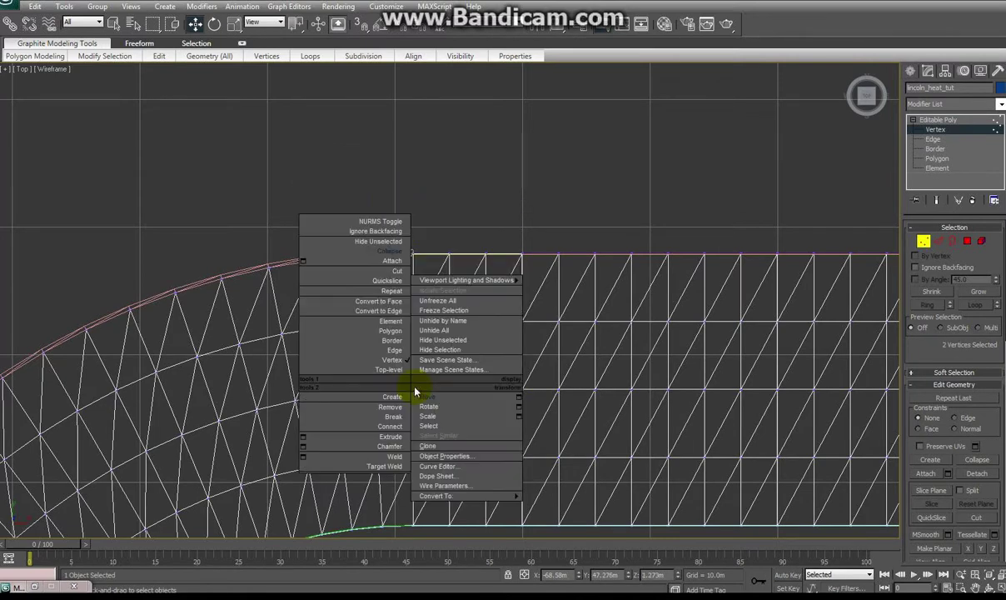
{"action": "left_click", "coordinate": [391, 254]}
{"action": "left_click", "coordinate": [412, 457]}
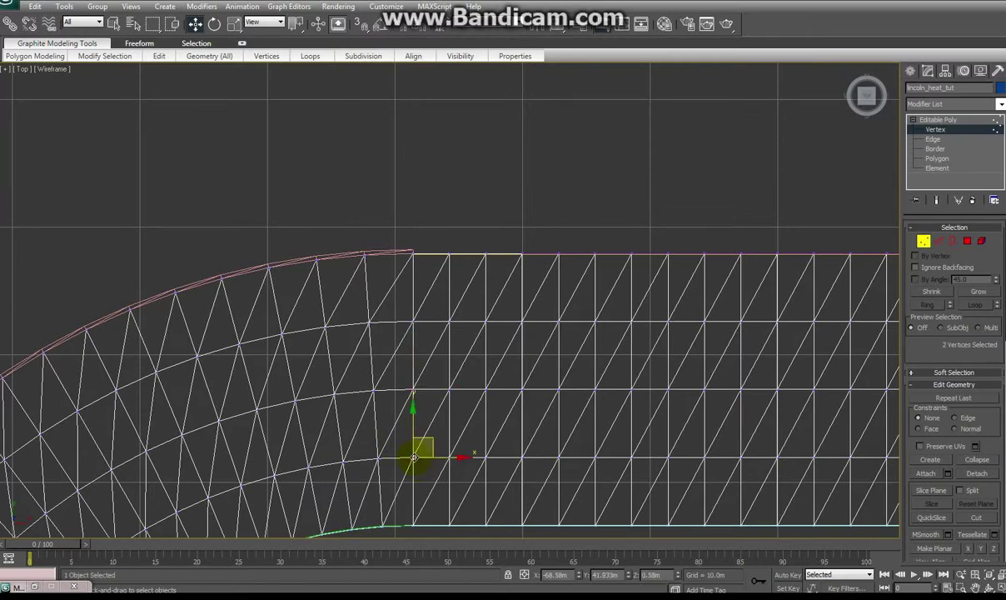
{"action": "right_click", "coordinate": [414, 460]}
{"action": "left_click", "coordinate": [394, 325]}
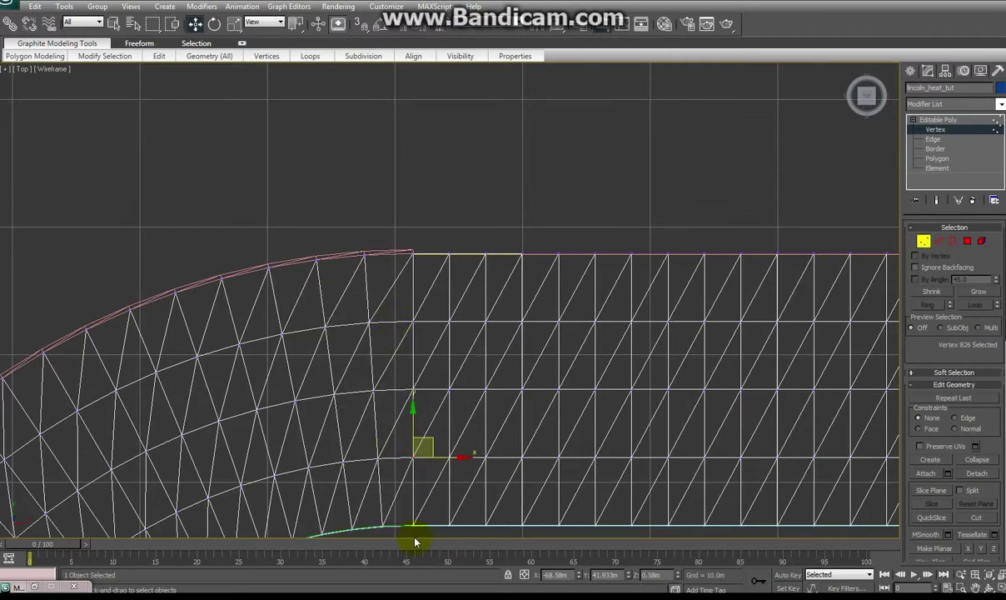
{"action": "left_click_drag", "start_coordinate": [415, 529], "coordinate": [424, 532]}
{"action": "middle_click_drag", "start_coordinate": [425, 532], "coordinate": [398, 166]}
{"action": "right_click", "coordinate": [409, 466]}
{"action": "left_click", "coordinate": [389, 335]}
{"action": "left_click", "coordinate": [414, 492]}
Collapse the overlapping vertex pairs on the inner edge and adjacent row where the left turn meets the lower straight.
{"action": "scroll", "coordinate": [415, 493], "scroll_direction": "down", "scroll_amount": 3}
{"action": "middle_click_drag", "start_coordinate": [391, 507], "coordinate": [375, 274]}
{"action": "left_click", "coordinate": [382, 350]}
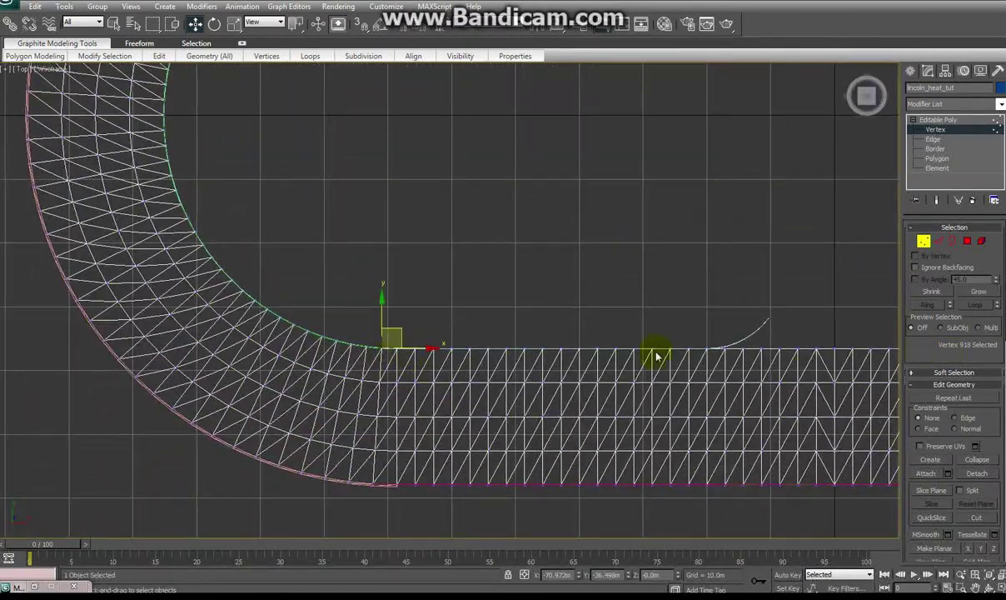
{"action": "left_click", "coordinate": [429, 324]}
{"action": "left_click_drag", "start_coordinate": [405, 344], "coordinate": [400, 387]}
{"action": "right_click", "coordinate": [394, 345]}
{"action": "left_click", "coordinate": [381, 213]}
{"action": "right_click", "coordinate": [395, 381]}
{"action": "left_click", "coordinate": [399, 386]}
Collapse the overlapping vertex pairs on the middle row, fourth row and outer edge of the left turn's joint with the lower straight.
{"action": "right_click", "coordinate": [398, 419]}
{"action": "left_click", "coordinate": [395, 422]}
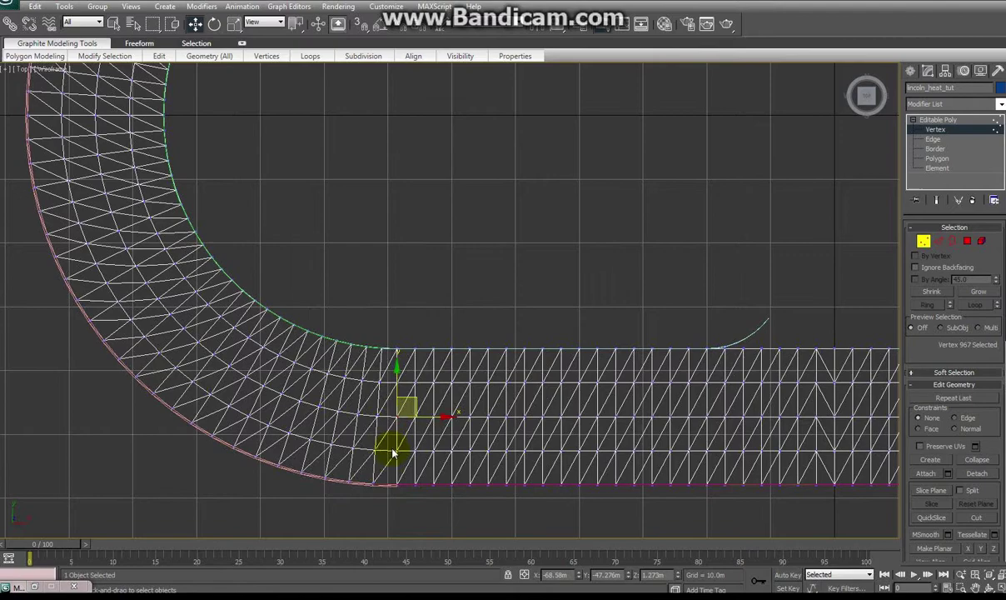
{"action": "right_click", "coordinate": [397, 455]}
{"action": "left_click", "coordinate": [382, 314]}
{"action": "left_click_drag", "start_coordinate": [391, 477], "coordinate": [405, 491]}
{"action": "right_click", "coordinate": [395, 482]}
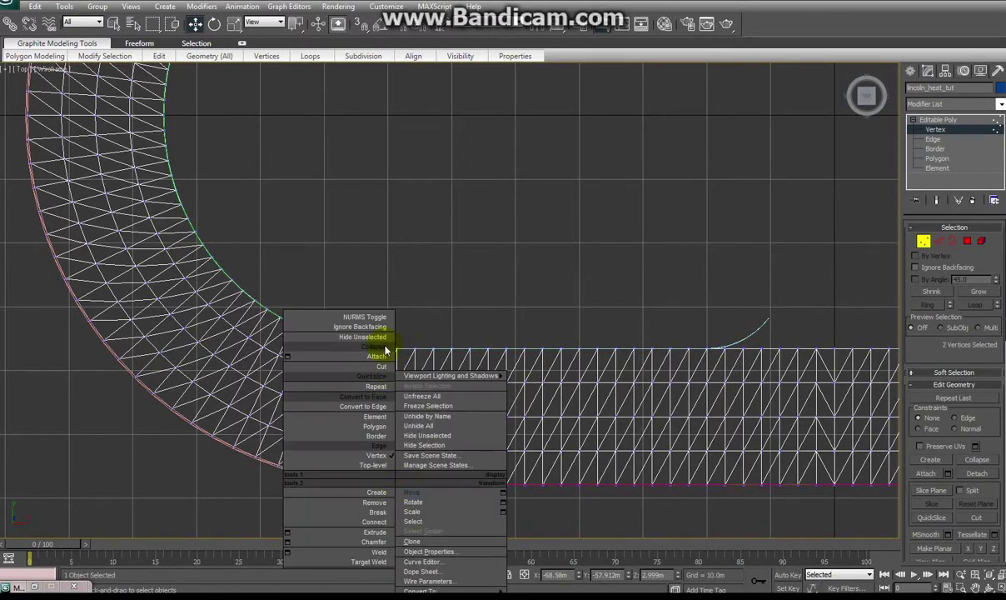
{"action": "left_click", "coordinate": [386, 348]}
Collapse the overlapping vertex pairs on the outer edge, adjacent row and middle row where the lower straight meets the right turn.
{"action": "middle_click_drag", "start_coordinate": [801, 482], "coordinate": [6, 481]}
{"action": "left_click_drag", "start_coordinate": [470, 474], "coordinate": [485, 425]}
{"action": "right_click", "coordinate": [474, 477]}
{"action": "left_click", "coordinate": [453, 347]}
{"action": "right_click", "coordinate": [475, 449]}
{"action": "left_click", "coordinate": [456, 318]}
{"action": "middle_click_drag", "start_coordinate": [484, 423], "coordinate": [442, 437]}
{"action": "right_click", "coordinate": [433, 424]}
{"action": "left_click", "coordinate": [405, 292]}
Collapse the two remaining overlapping vertex pairs, including the inner edge, at the lower straight's joint with the right turn.
{"action": "left_click_drag", "start_coordinate": [447, 408], "coordinate": [427, 386]}
{"action": "right_click", "coordinate": [434, 392]}
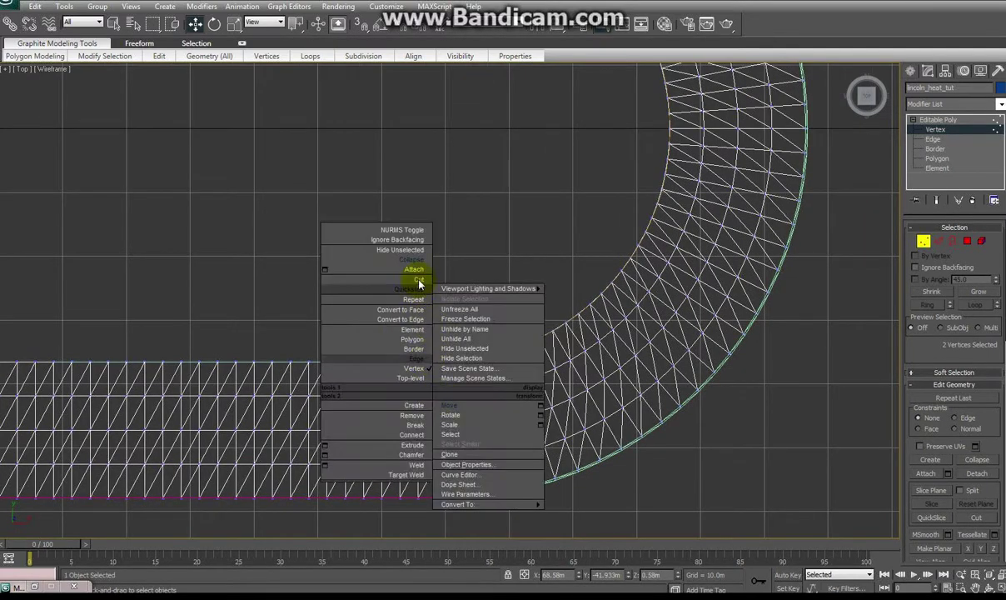
{"action": "left_click", "coordinate": [418, 263]}
{"action": "left_click", "coordinate": [432, 364]}
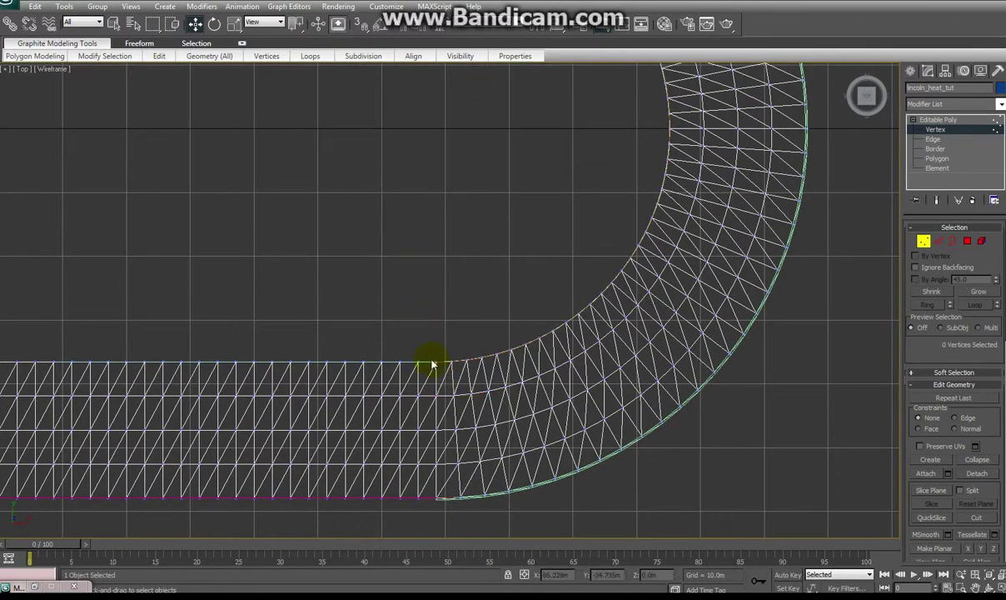
{"action": "left_click_drag", "start_coordinate": [439, 367], "coordinate": [437, 363]}
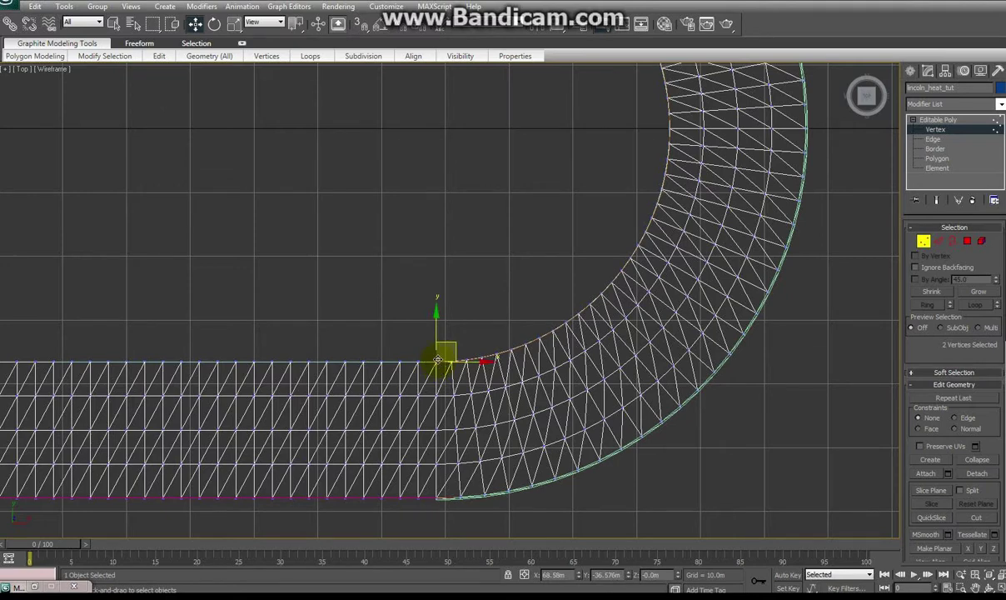
{"action": "right_click", "coordinate": [436, 366]}
{"action": "left_click", "coordinate": [398, 217]}
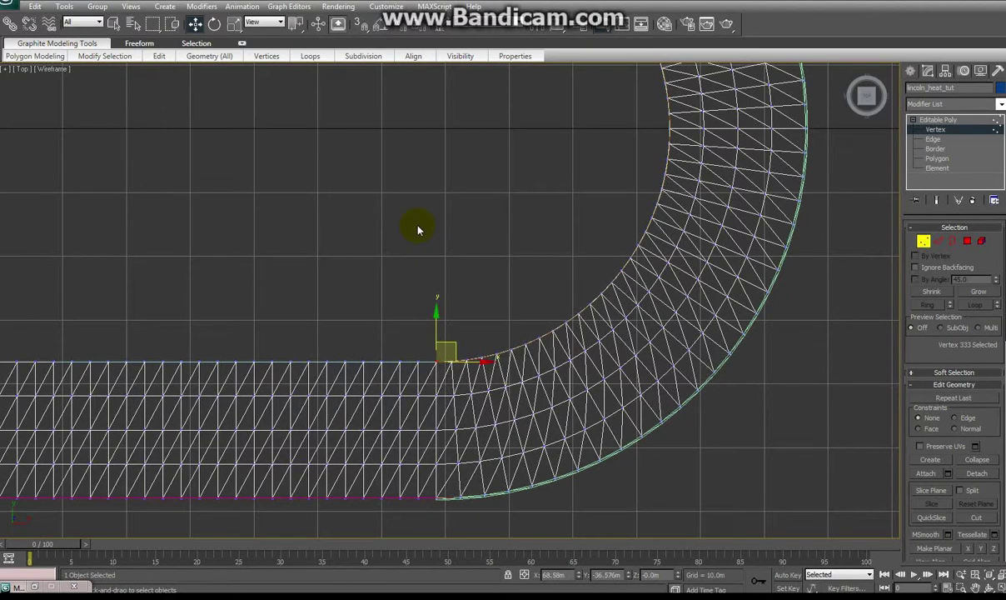
Select the track at the Element level to check that all its sections are joined into one element.
{"action": "left_click", "coordinate": [929, 168]}
{"action": "left_click", "coordinate": [654, 279]}
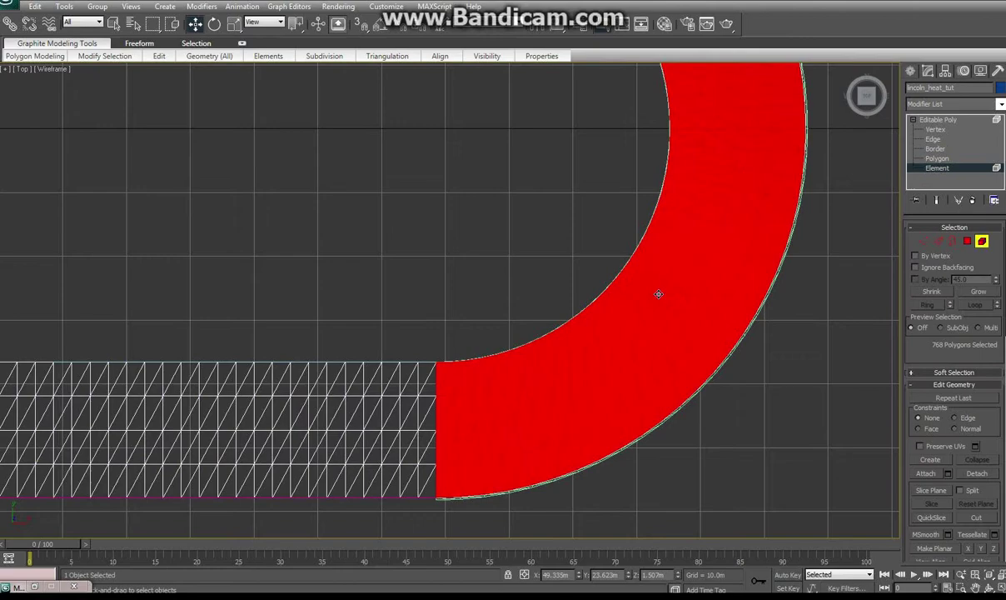
{"action": "scroll", "coordinate": [630, 364], "scroll_direction": "down", "scroll_amount": 8}
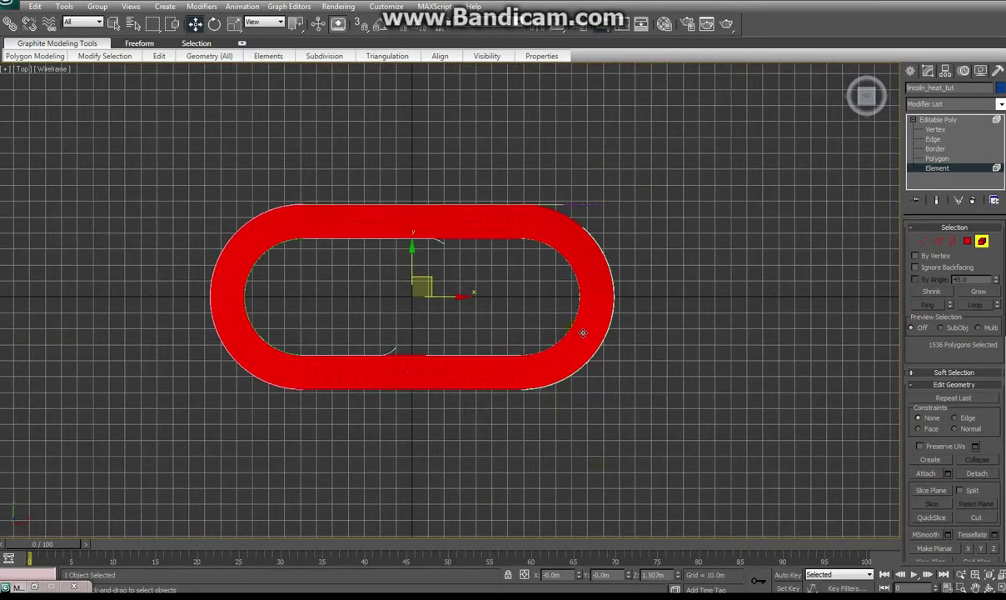
{"action": "left_click", "coordinate": [627, 343]}
{"action": "left_click", "coordinate": [583, 344]}
{"action": "scroll", "coordinate": [398, 471], "scroll_direction": "up", "scroll_amount": 4}
{"action": "middle_click_drag", "start_coordinate": [321, 423], "coordinate": [350, 387]}
{"action": "key", "text": "q"}
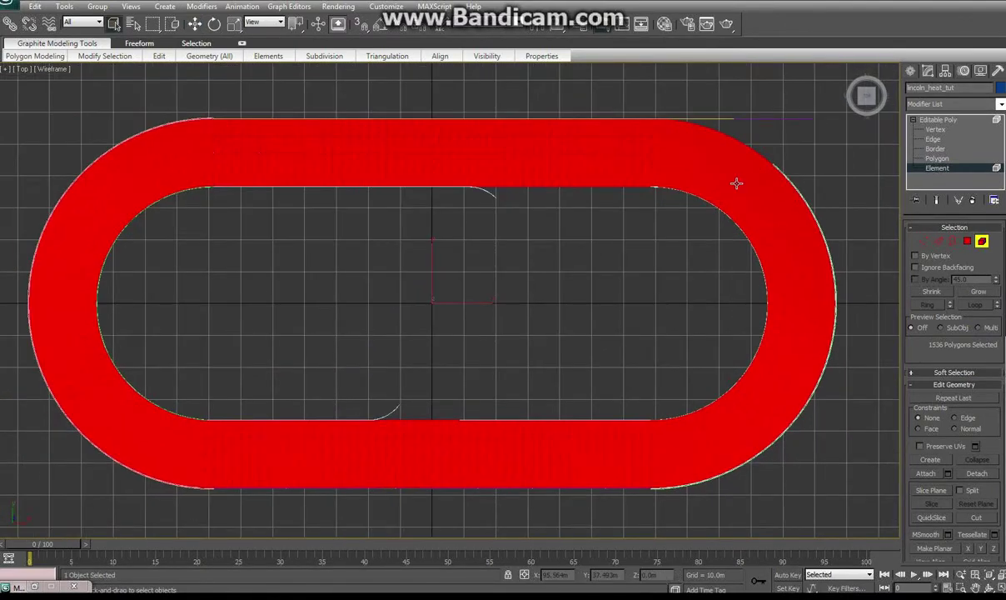
Return to the Editable Poly's object level and apply the HSDS subdivision modifier to the whole track.
{"action": "left_click", "coordinate": [936, 122]}
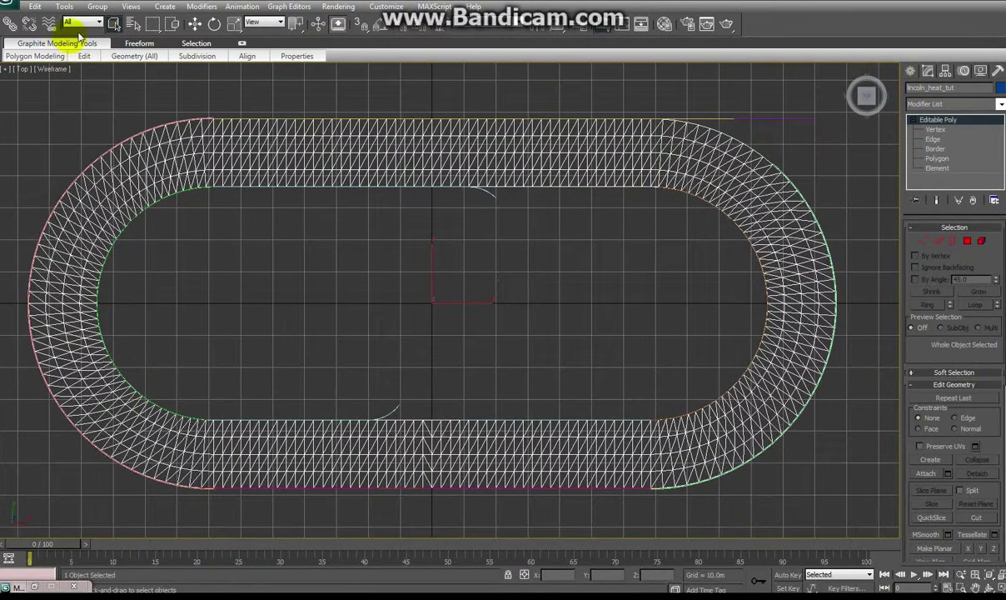
{"action": "left_click", "coordinate": [201, 7]}
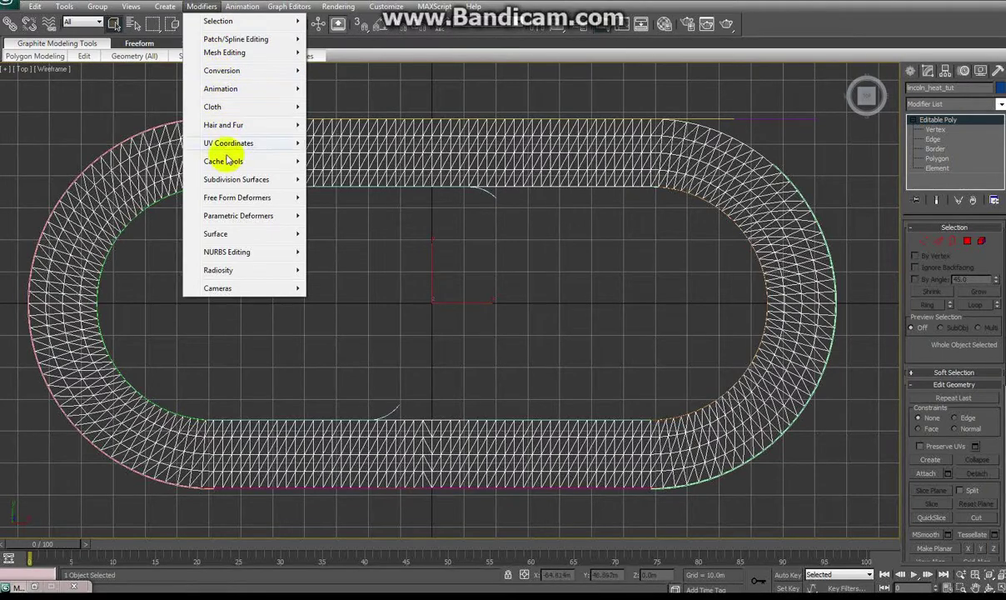
{"action": "mouse_move", "coordinate": [238, 179]}
{"action": "left_click", "coordinate": [344, 180]}
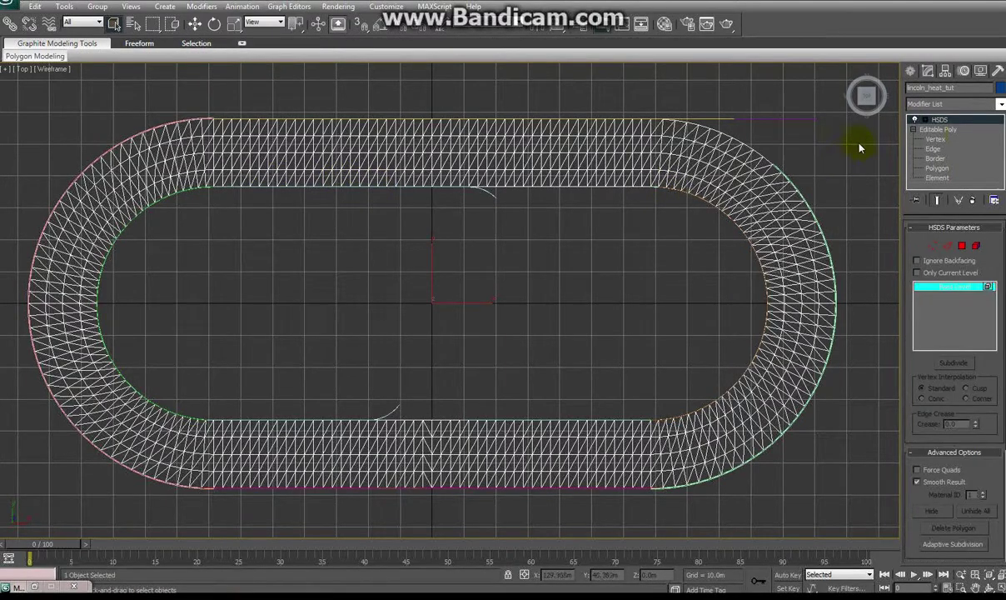
Select all the track's polygons at the HSDS Polygon level and subdivide them once.
{"action": "left_click", "coordinate": [916, 120]}
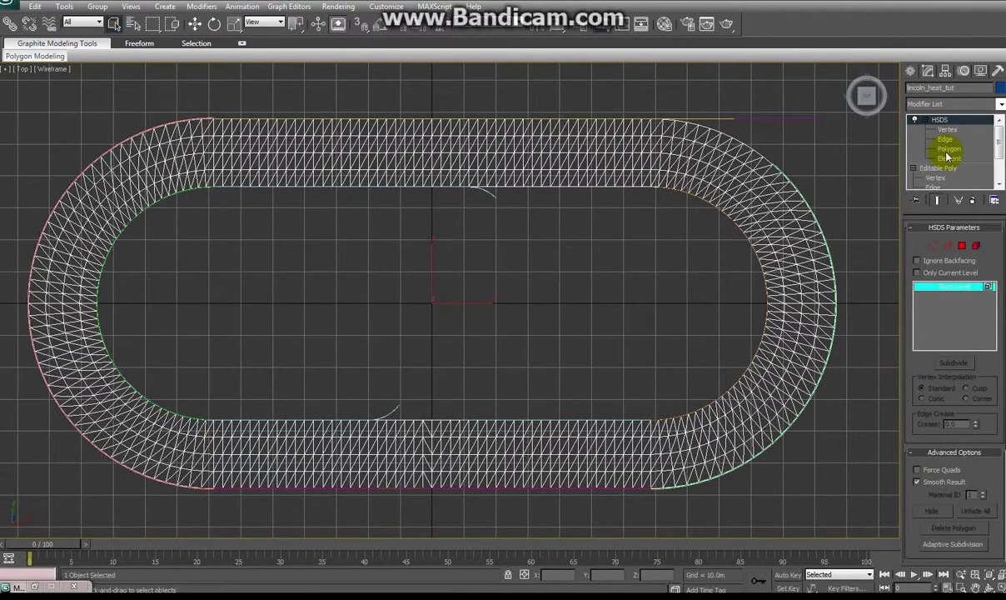
{"action": "left_click", "coordinate": [948, 148]}
{"action": "middle_click_drag", "start_coordinate": [502, 305], "coordinate": [513, 300]}
{"action": "scroll", "coordinate": [362, 283], "scroll_direction": "down", "scroll_amount": 4}
{"action": "left_click_drag", "start_coordinate": [162, 153], "coordinate": [639, 398]}
{"action": "left_click", "coordinate": [953, 364]}
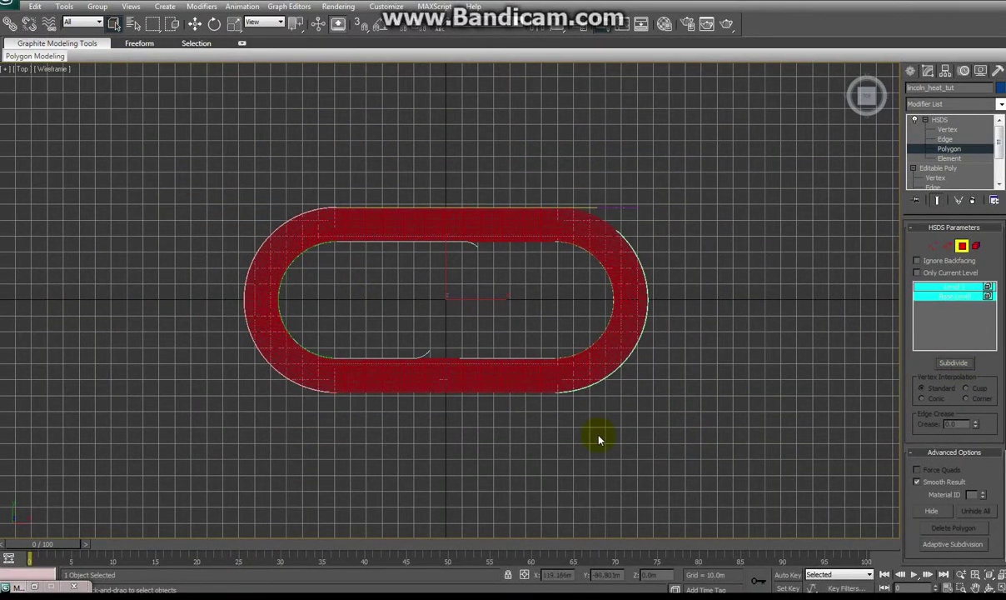
Examine the subdivided upper straight and its joints with both turns in the top view for gaps.
{"action": "middle_click_drag", "start_coordinate": [599, 435], "coordinate": [420, 396]}
{"action": "scroll", "coordinate": [394, 248], "scroll_direction": "up", "scroll_amount": 4}
{"action": "middle_click_drag", "start_coordinate": [336, 170], "coordinate": [419, 350]}
{"action": "scroll", "coordinate": [448, 367], "scroll_direction": "up", "scroll_amount": 4}
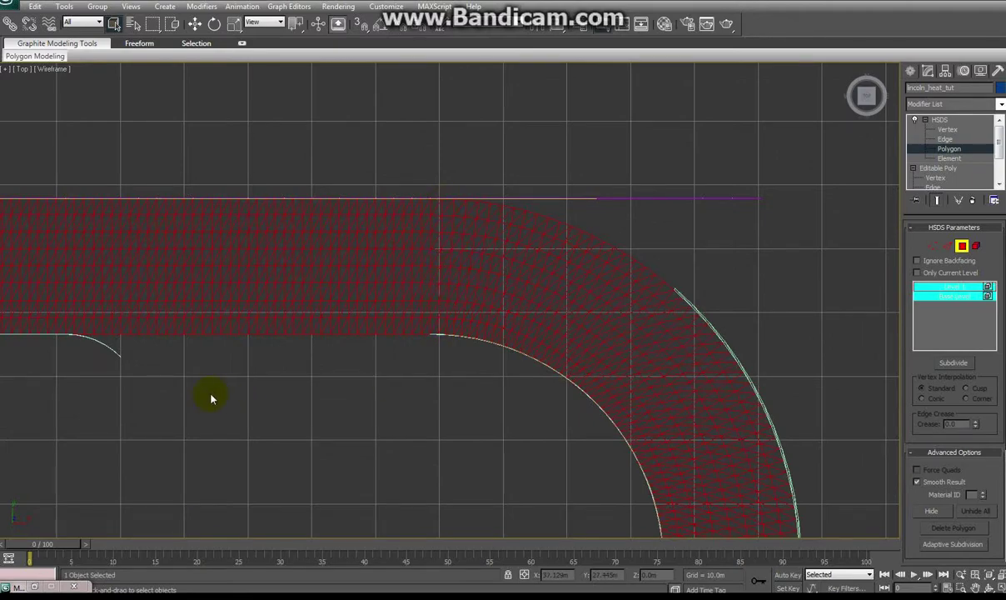
{"action": "middle_click_drag", "start_coordinate": [210, 398], "coordinate": [640, 383]}
{"action": "middle_click_drag", "start_coordinate": [272, 335], "coordinate": [548, 342]}
{"action": "middle_click_drag", "start_coordinate": [312, 332], "coordinate": [323, 335]}
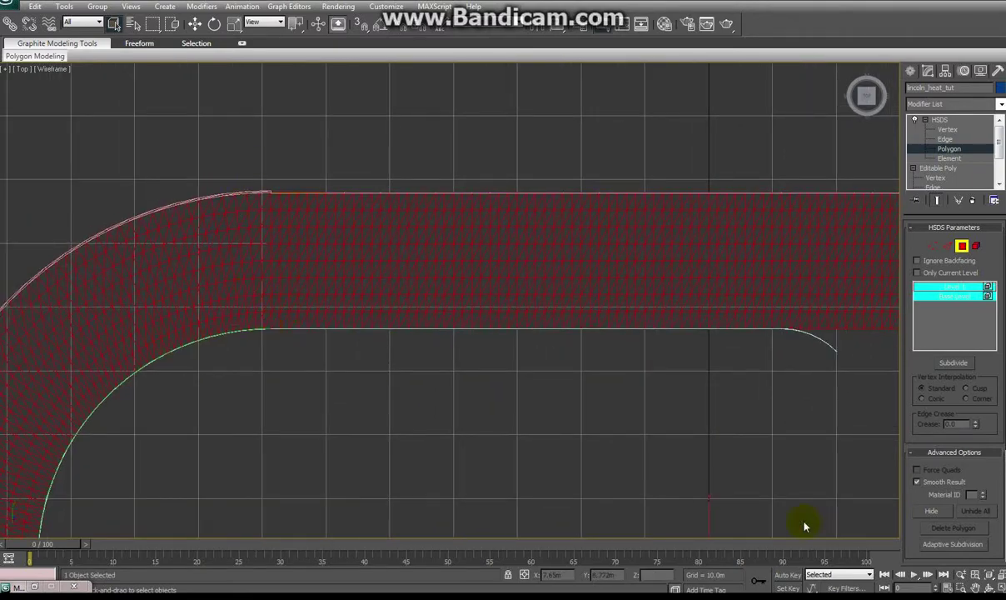
Inspect the subdivided surface from the turn along the lower straight in a maximized perspective view.
{"action": "key", "text": "alt+w"}
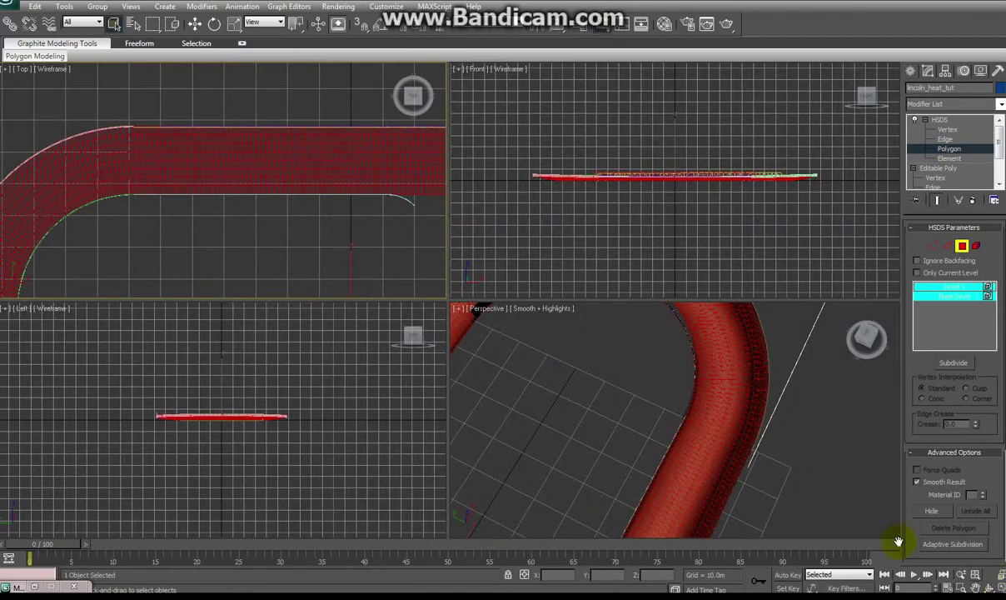
{"action": "middle_click_drag", "start_coordinate": [825, 431], "coordinate": [815, 439]}
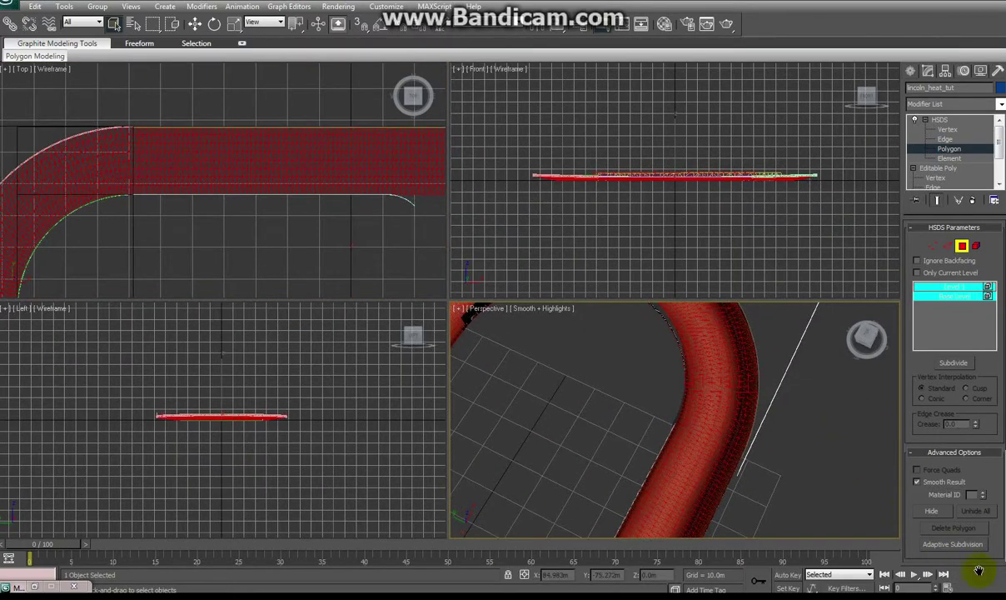
{"action": "key", "text": "alt+w"}
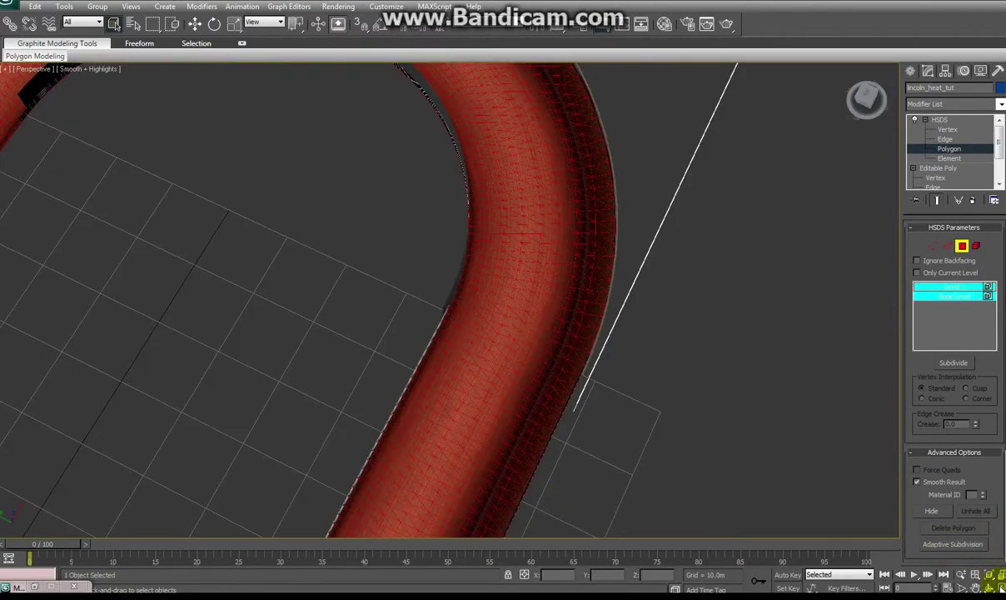
{"action": "middle_click_drag", "start_coordinate": [503, 418], "coordinate": [549, 223]}
{"action": "middle_click_drag", "start_coordinate": [412, 459], "coordinate": [505, 256]}
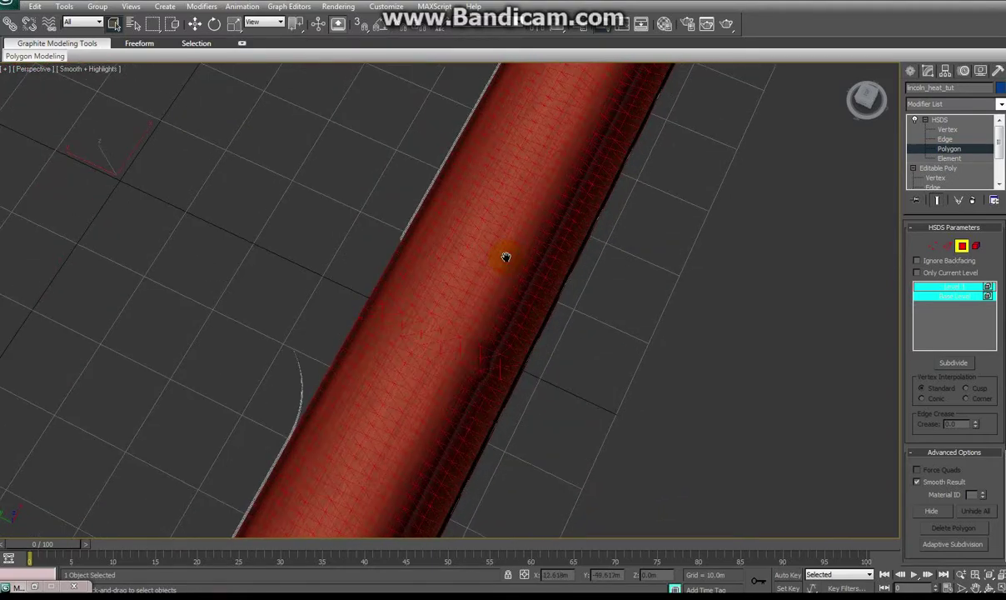
{"action": "scroll", "coordinate": [487, 371], "scroll_direction": "up", "scroll_amount": 5}
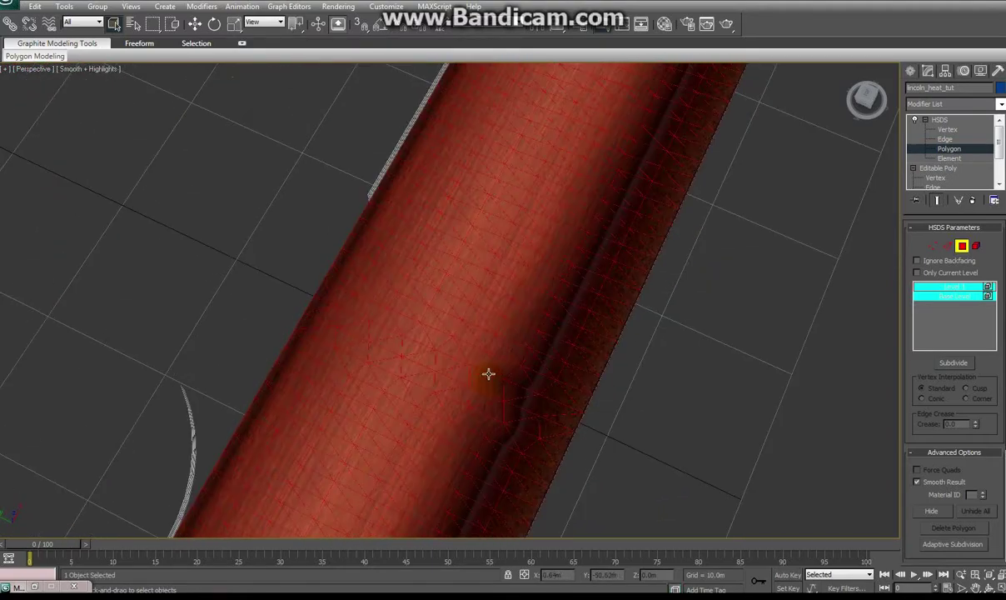
Examine the subdivided lower straight's middle seam in the perspective and top views for surface distortion.
{"action": "middle_click_drag", "start_coordinate": [487, 378], "coordinate": [447, 303]}
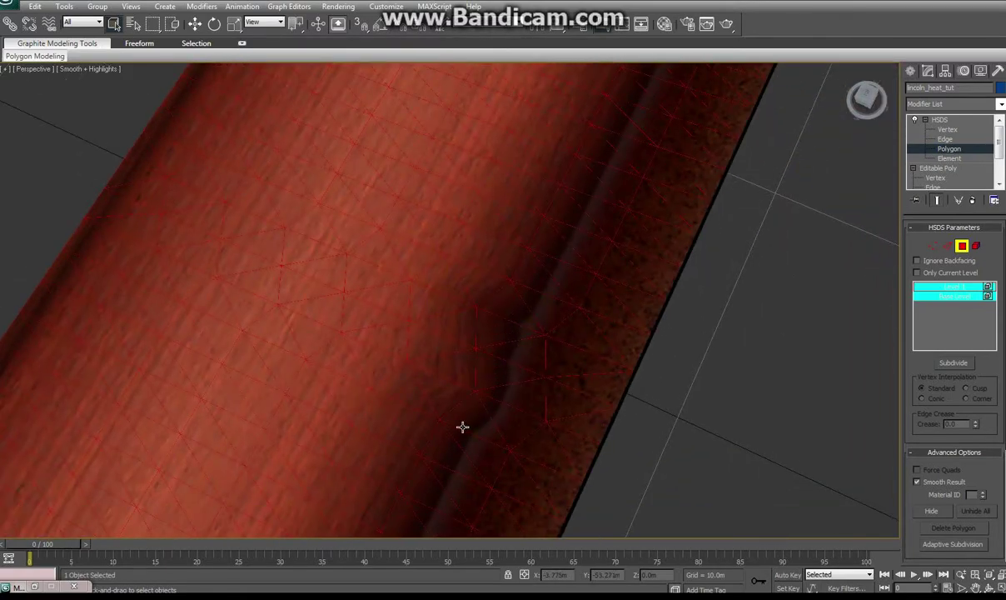
{"action": "scroll", "coordinate": [466, 427], "scroll_direction": "down", "scroll_amount": 3}
{"action": "middle_click_drag", "start_coordinate": [472, 425], "coordinate": [508, 421]}
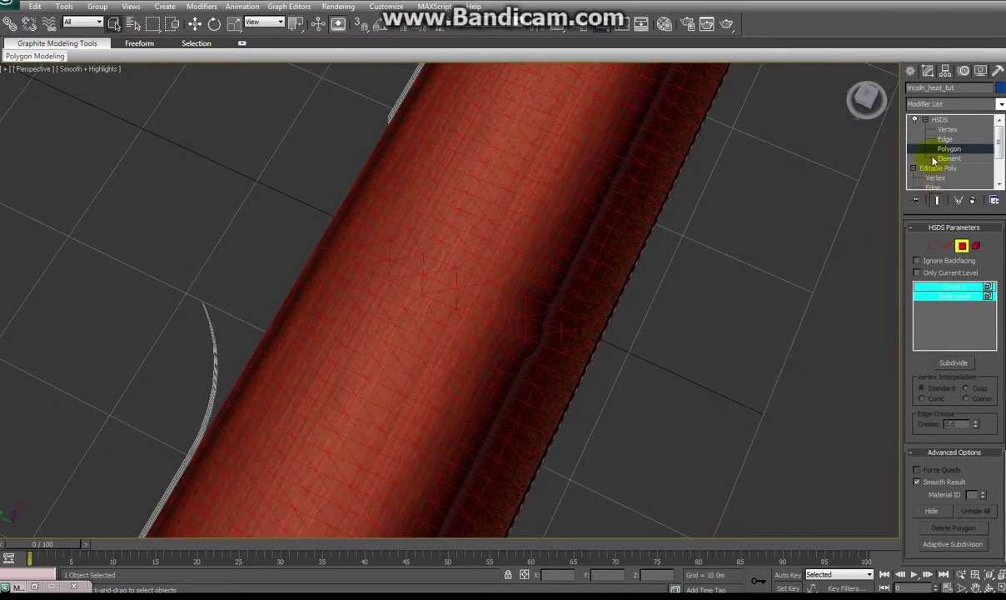
{"action": "left_click", "coordinate": [1000, 575]}
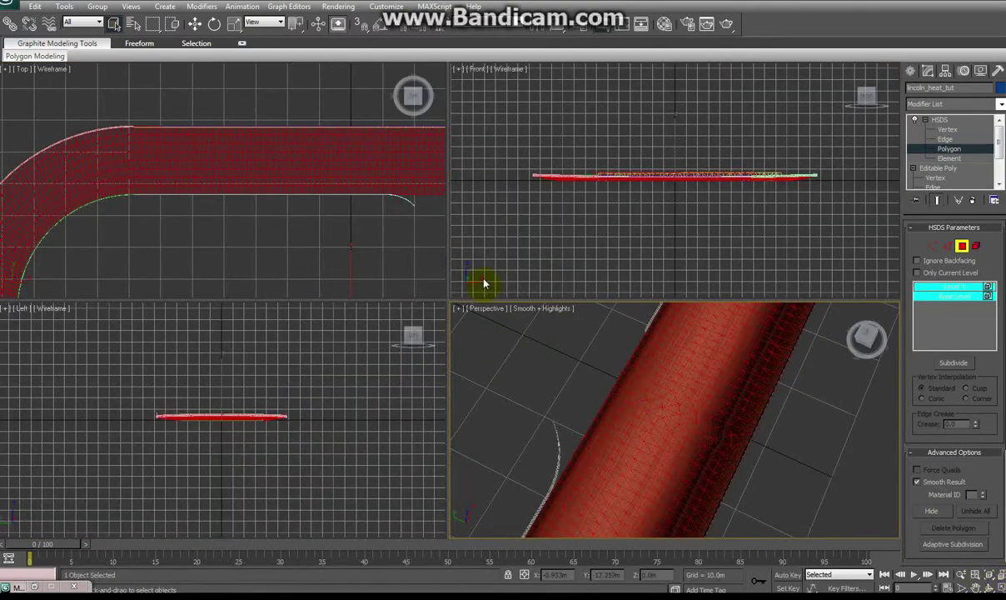
{"action": "middle_click_drag", "start_coordinate": [365, 245], "coordinate": [354, 244]}
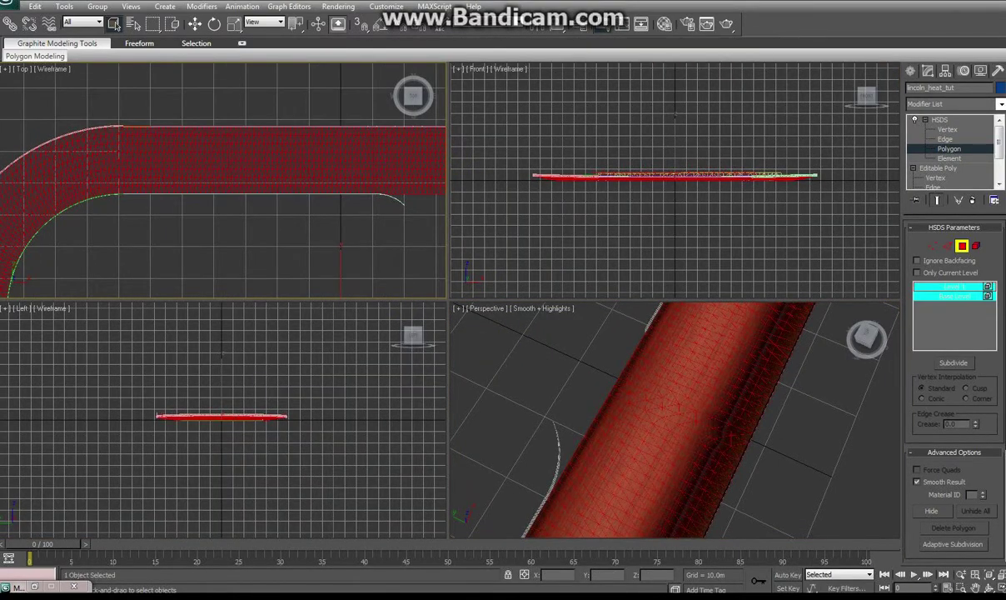
{"action": "key", "text": "alt+w"}
{"action": "scroll", "coordinate": [573, 265], "scroll_direction": "up", "scroll_amount": 5}
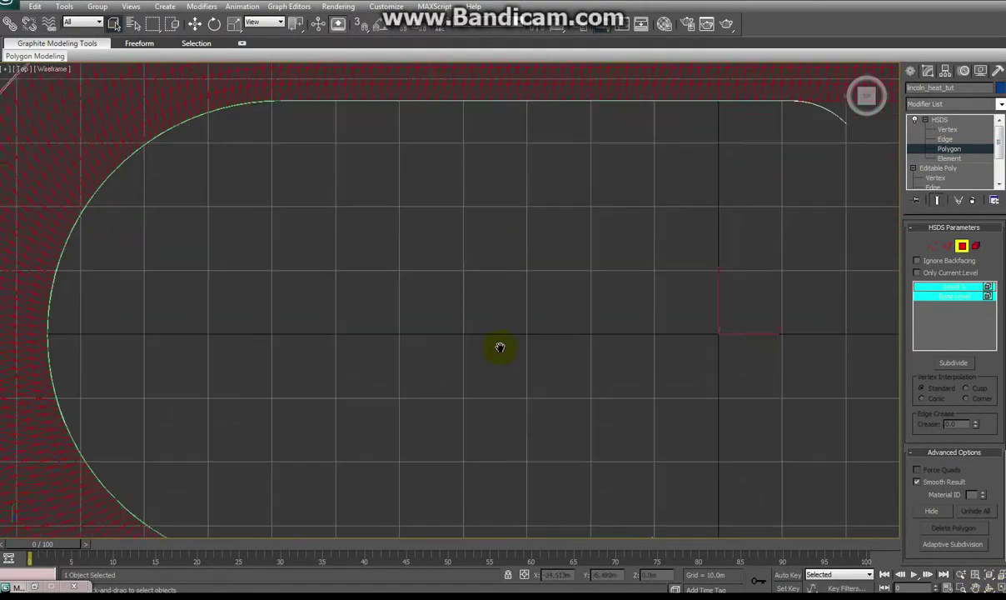
{"action": "middle_click_drag", "start_coordinate": [393, 403], "coordinate": [112, 256]}
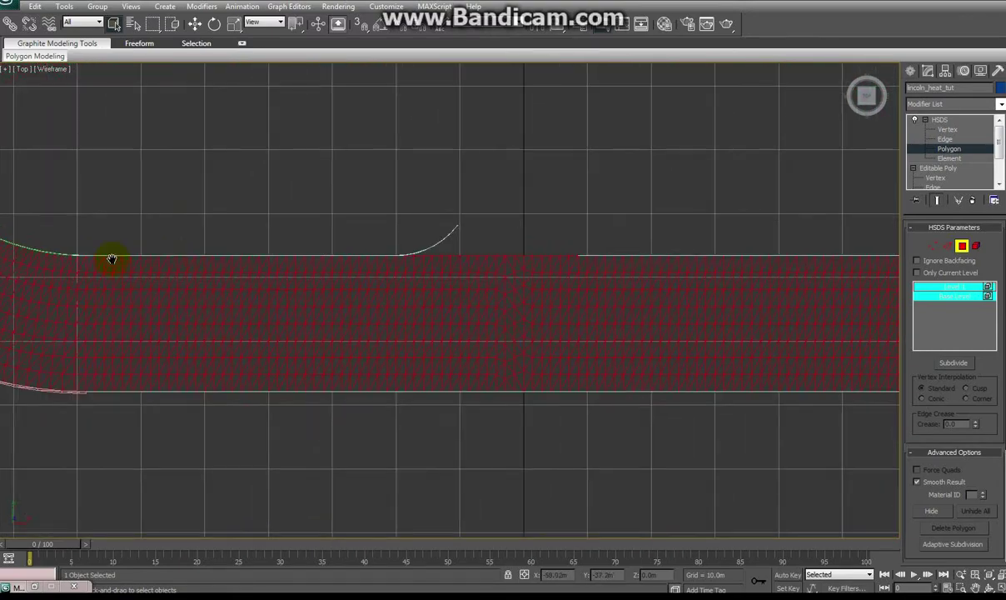
{"action": "scroll", "coordinate": [458, 364], "scroll_direction": "up", "scroll_amount": 4}
{"action": "middle_click_drag", "start_coordinate": [501, 361], "coordinate": [436, 331]}
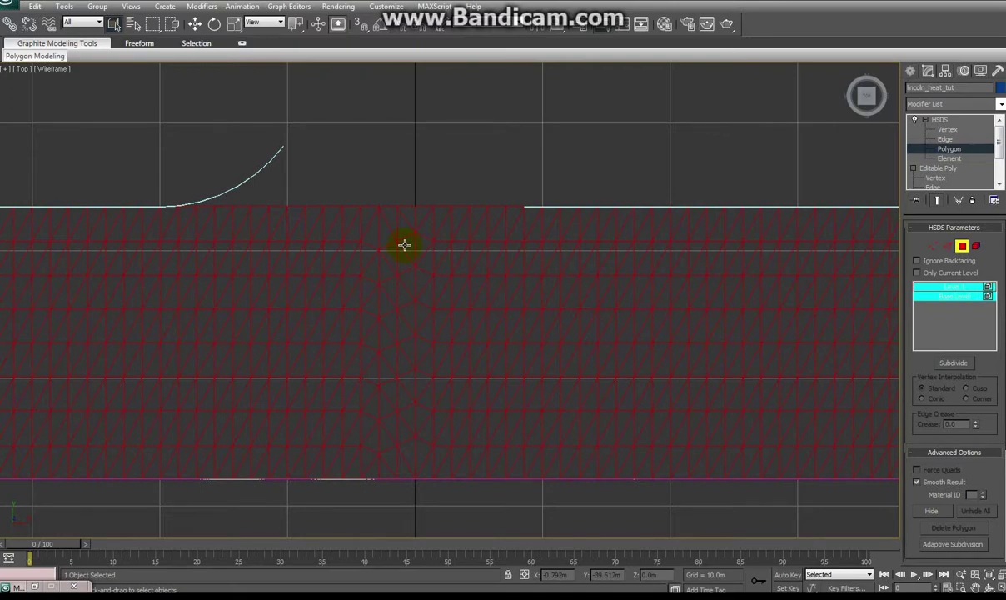
Delete the HSDS modifier from the track and apply a fresh HSDS modifier to the Editable Poly.
{"action": "right_click", "coordinate": [982, 119]}
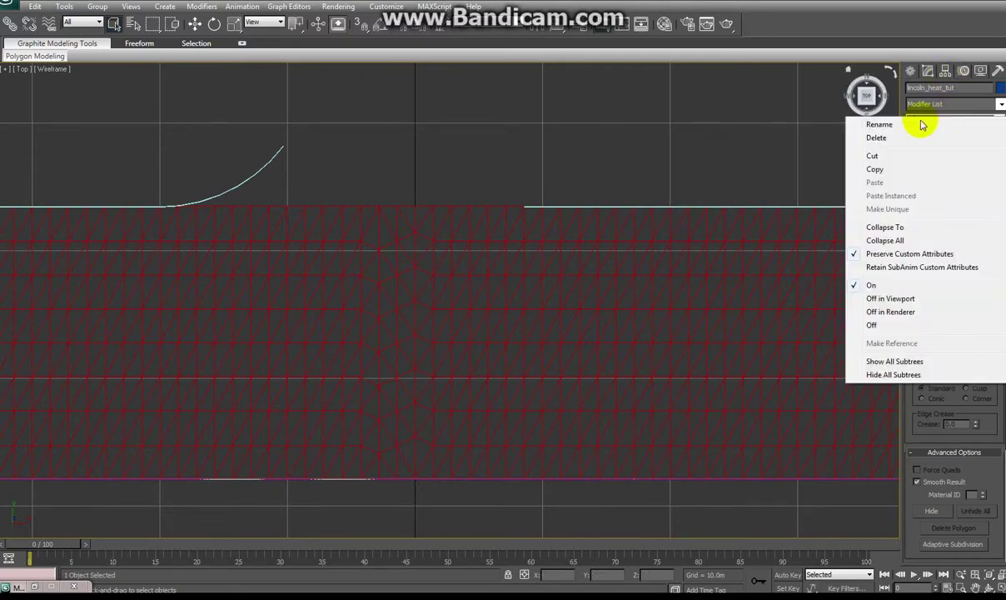
{"action": "left_click", "coordinate": [878, 139]}
{"action": "scroll", "coordinate": [557, 254], "scroll_direction": "down", "scroll_amount": 10}
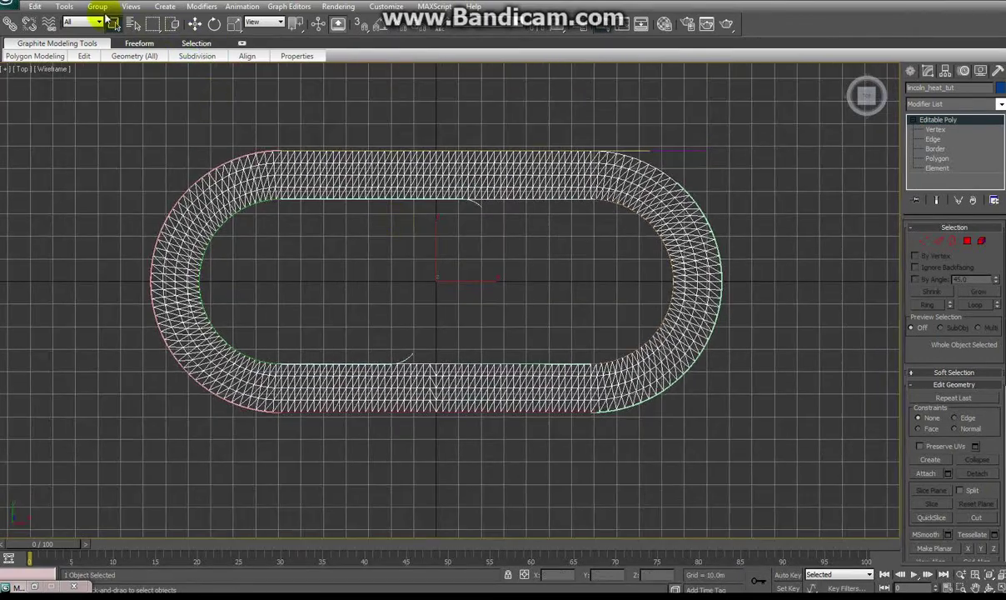
{"action": "left_click", "coordinate": [200, 7]}
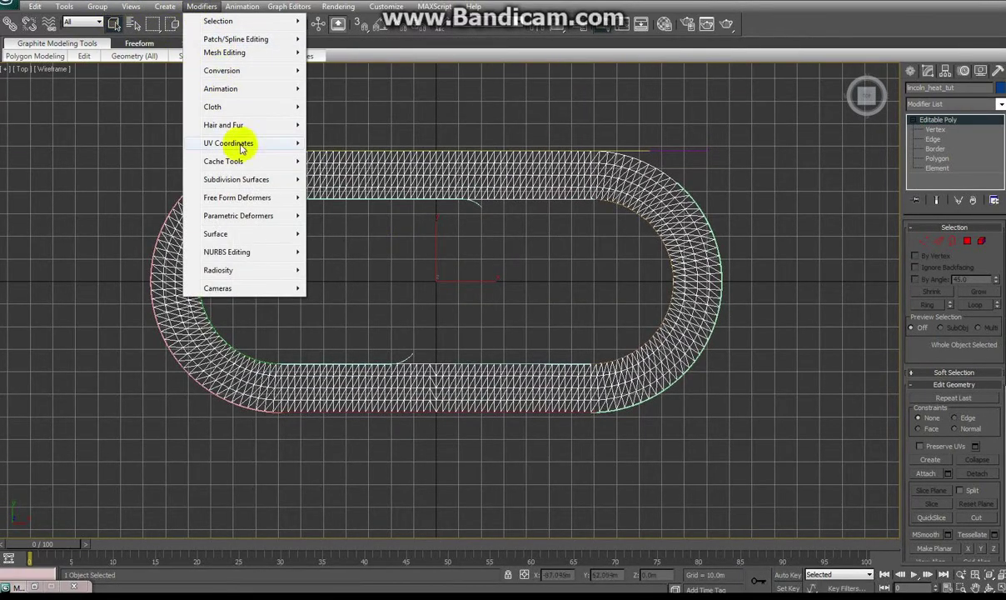
{"action": "mouse_move", "coordinate": [307, 184]}
{"action": "left_click", "coordinate": [343, 179]}
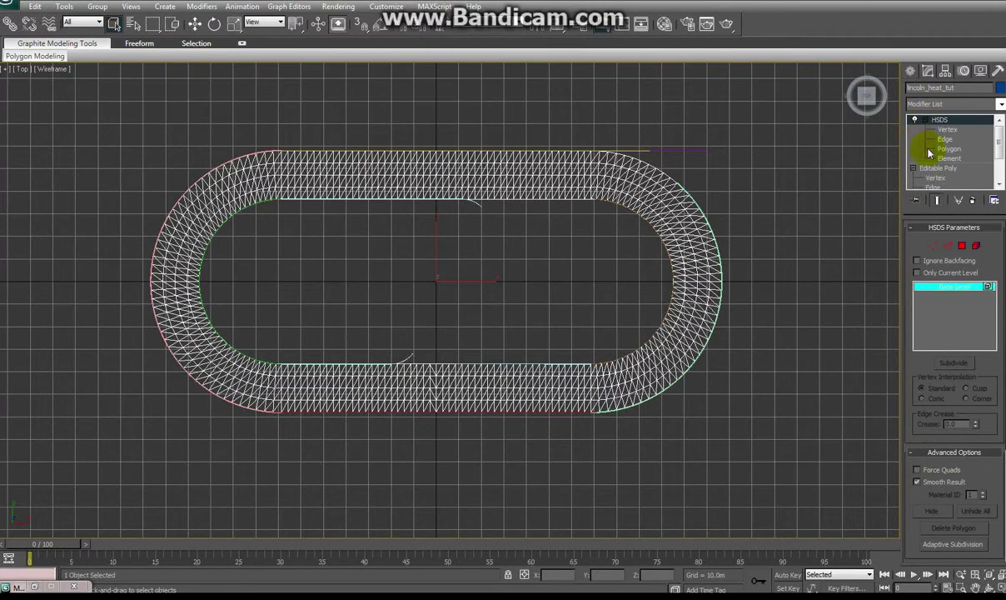
Select all the track's polygons at the HSDS Polygon level.
{"action": "left_click", "coordinate": [949, 148]}
{"action": "left_click_drag", "start_coordinate": [133, 107], "coordinate": [691, 449]}
{"action": "middle_click_drag", "start_coordinate": [563, 436], "coordinate": [547, 373]}
{"action": "scroll", "coordinate": [330, 396], "scroll_direction": "up", "scroll_amount": 8}
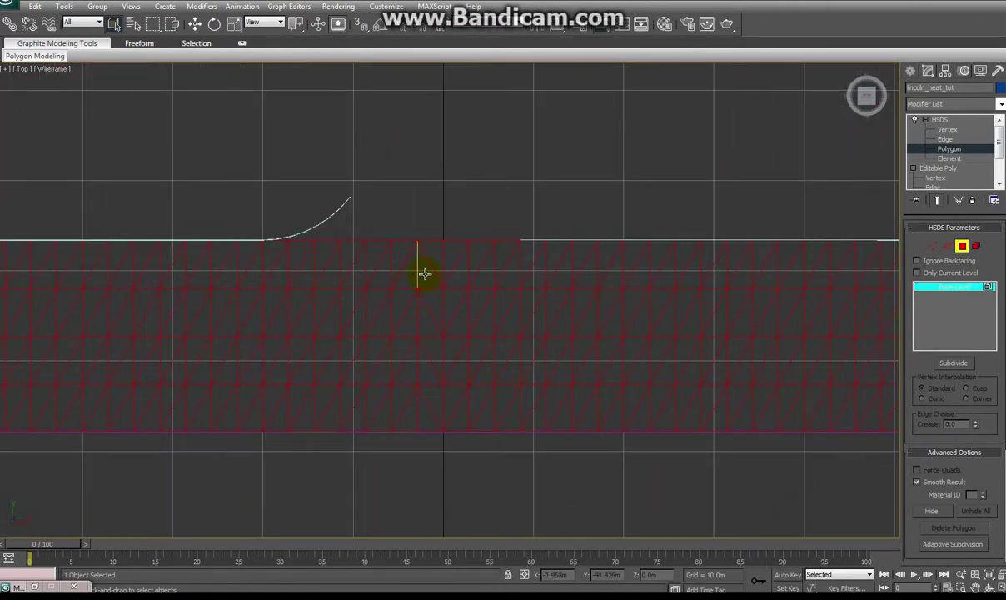
Deselect the triangles across the full track width on both sides of the lower straight's middle seam.
{"action": "left_click", "coordinate": [437, 258], "text": "alt"}
{"action": "left_click", "coordinate": [451, 261], "text": "alt"}
{"action": "left_click", "coordinate": [454, 279], "text": "alt"}
{"action": "left_click", "coordinate": [451, 321], "text": "alt"}
{"action": "left_click", "coordinate": [455, 362], "text": "alt"}
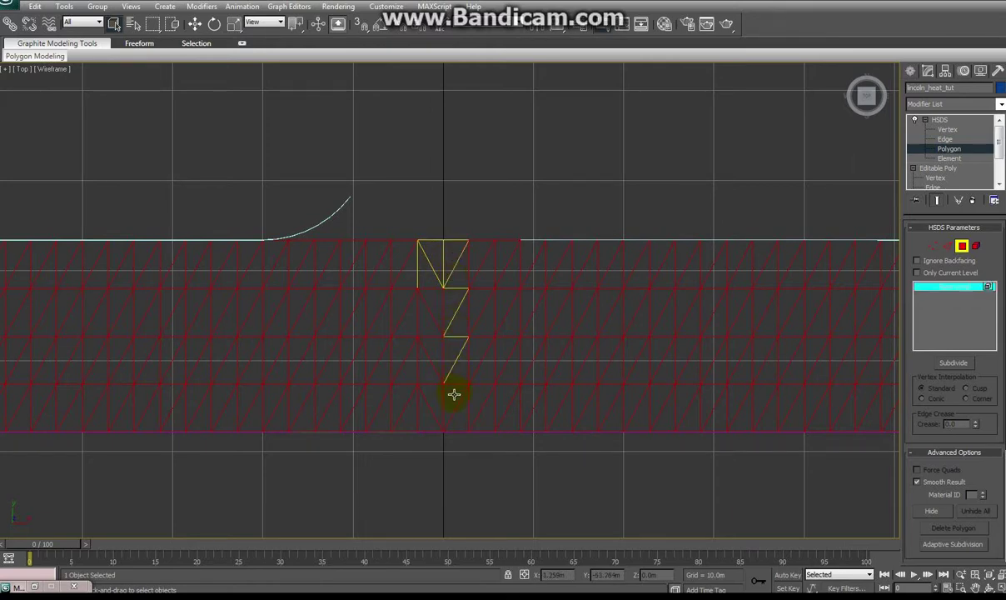
{"action": "left_click", "coordinate": [421, 422], "text": "alt"}
{"action": "left_click", "coordinate": [430, 401], "text": "alt"}
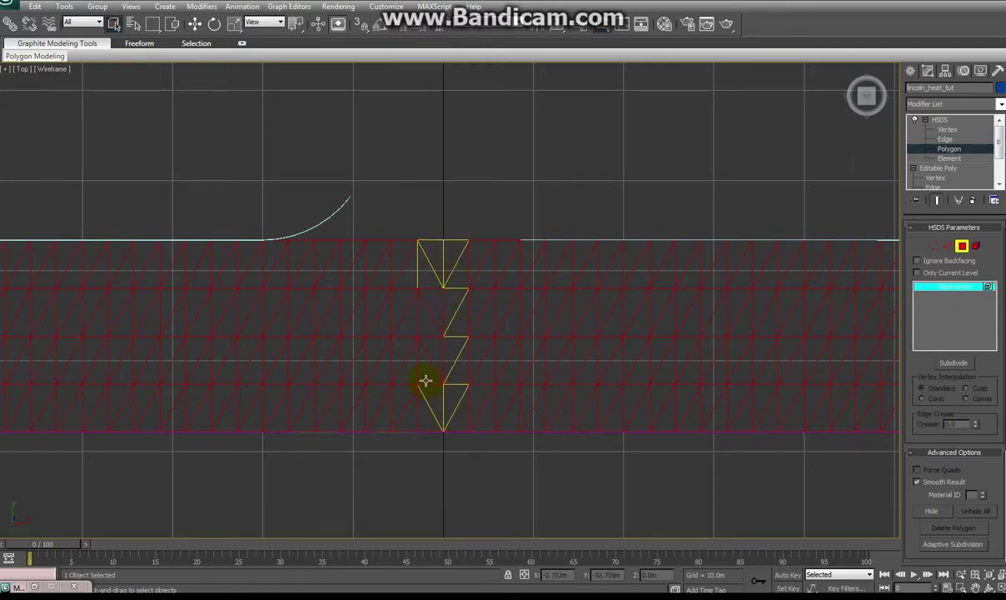
{"action": "left_click", "coordinate": [433, 308], "text": "alt"}
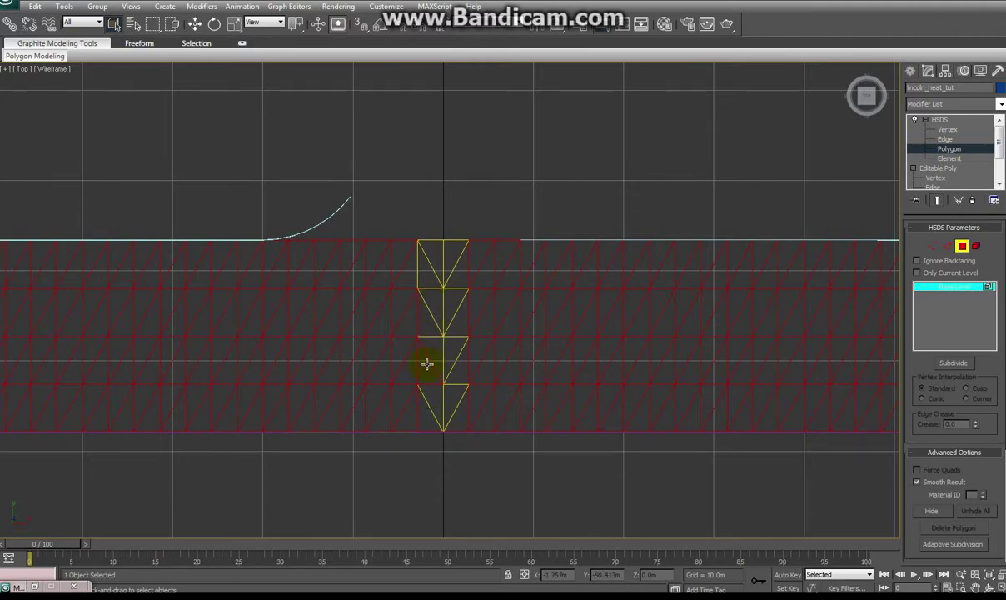
{"action": "left_click", "coordinate": [404, 397], "text": "alt"}
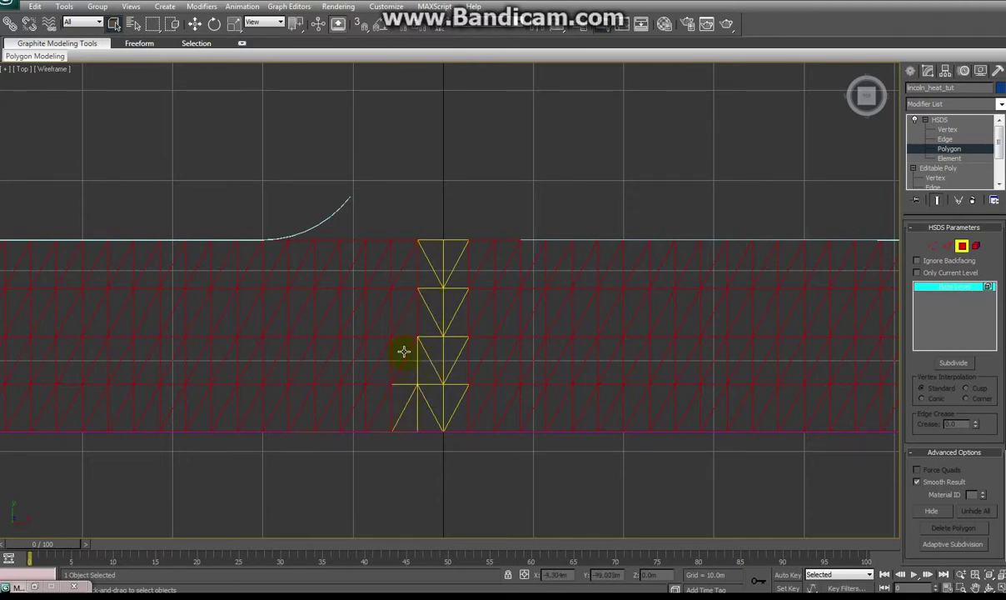
{"action": "left_click", "coordinate": [404, 351], "text": "alt"}
{"action": "left_click", "coordinate": [406, 314], "text": "alt"}
{"action": "left_click", "coordinate": [407, 298], "text": "alt"}
{"action": "left_click", "coordinate": [409, 276], "text": "alt"}
{"action": "left_click", "coordinate": [400, 252], "text": "alt"}
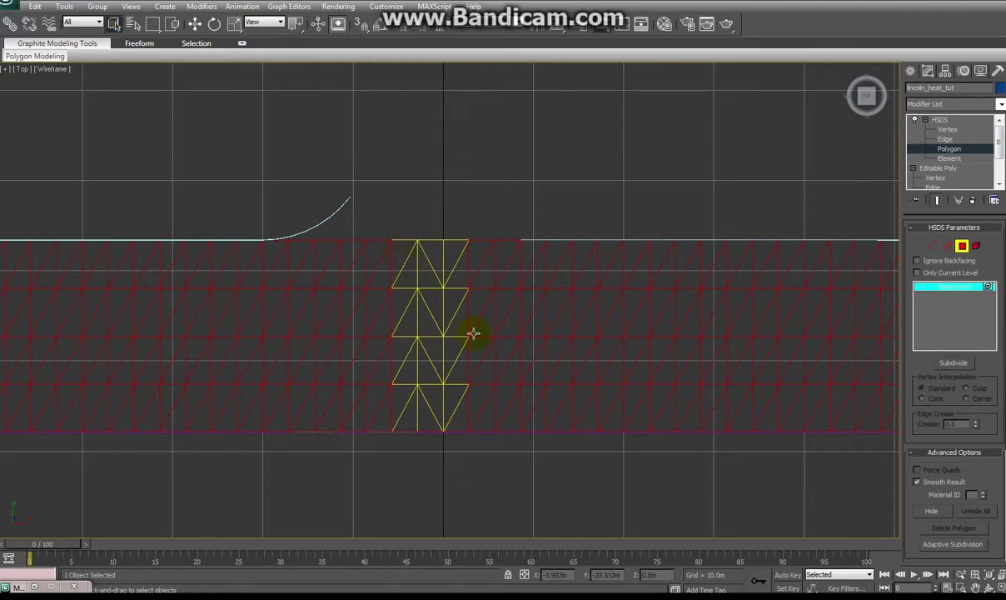
Subdivide the remaining selected polygons once, leaving out the lower straight's middle seam strip.
{"action": "left_click", "coordinate": [952, 363]}
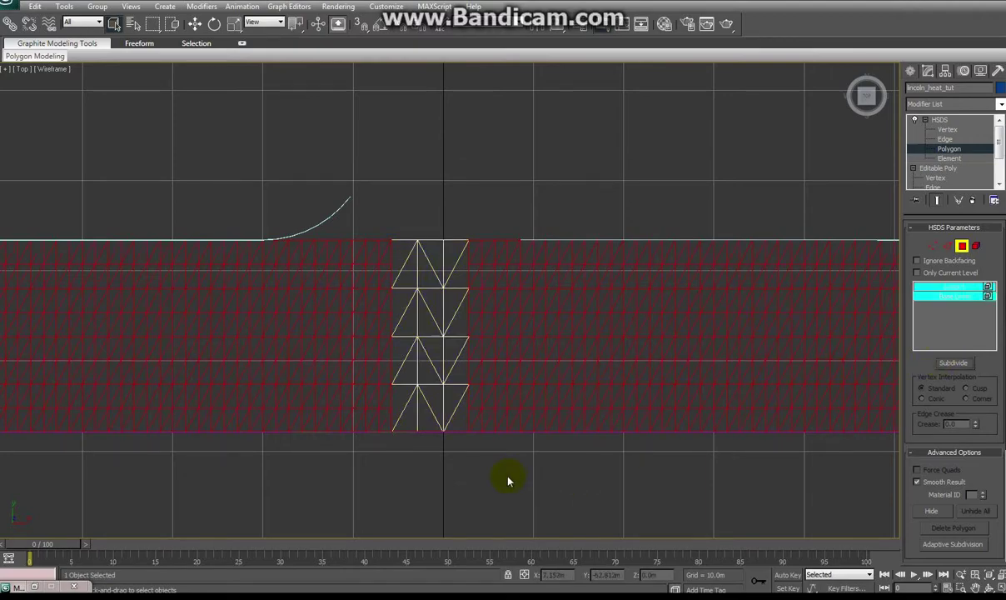
{"action": "scroll", "coordinate": [475, 464], "scroll_direction": "down", "scroll_amount": 8}
{"action": "middle_click_drag", "start_coordinate": [478, 460], "coordinate": [481, 509]}
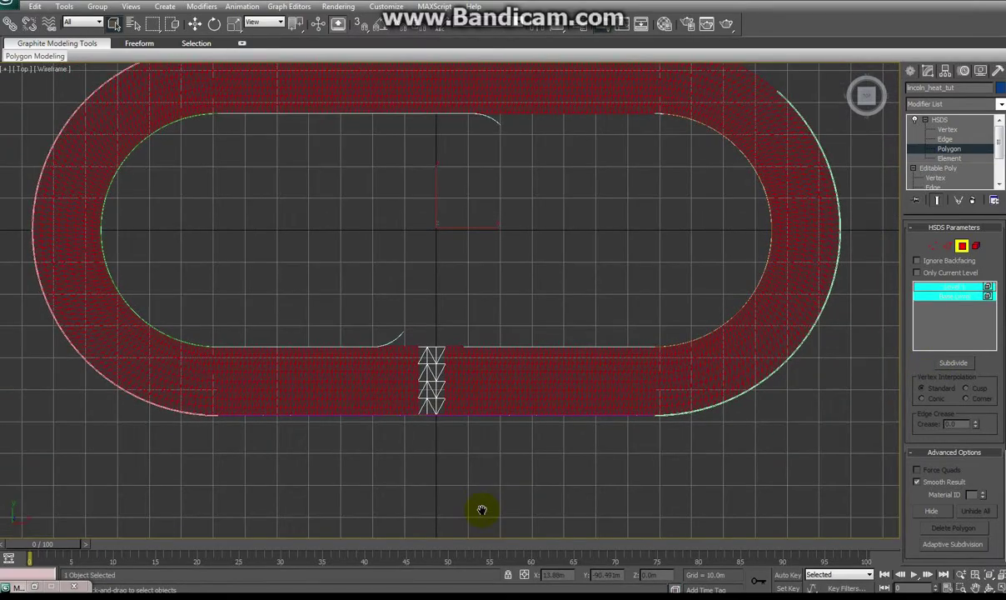
{"action": "middle_click_drag", "start_coordinate": [410, 450], "coordinate": [429, 494]}
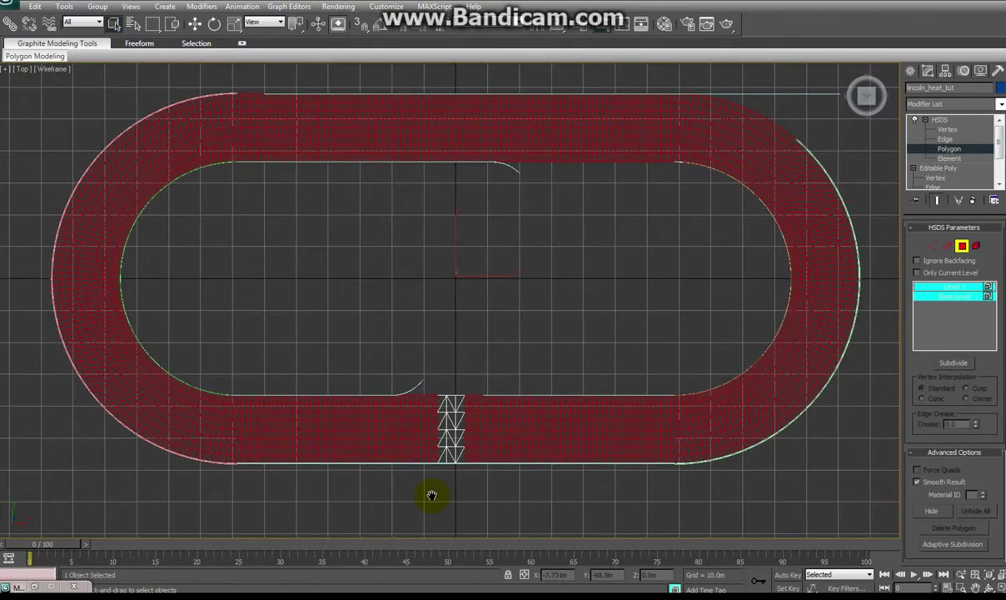
Return to the HSDS object level and collapse the modifier stack into an Editable Mesh.
{"action": "left_click", "coordinate": [943, 121]}
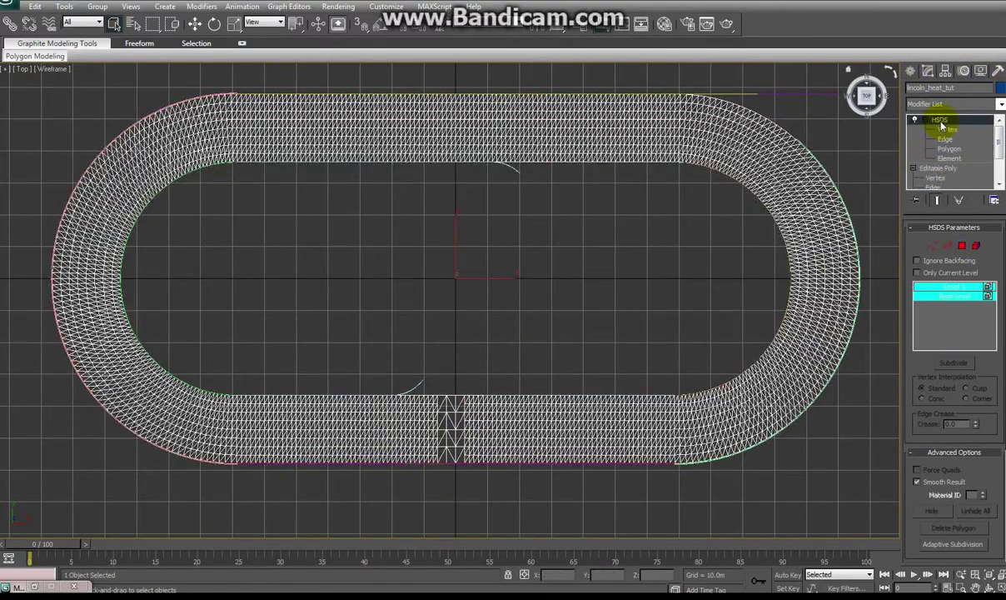
{"action": "right_click", "coordinate": [943, 122]}
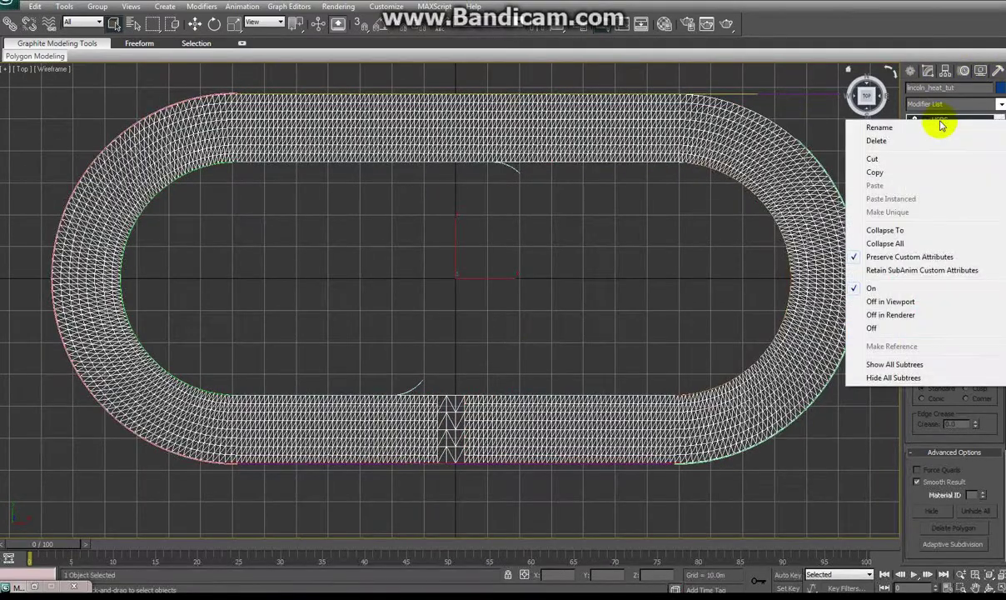
{"action": "left_click", "coordinate": [890, 237]}
{"action": "left_click", "coordinate": [556, 346]}
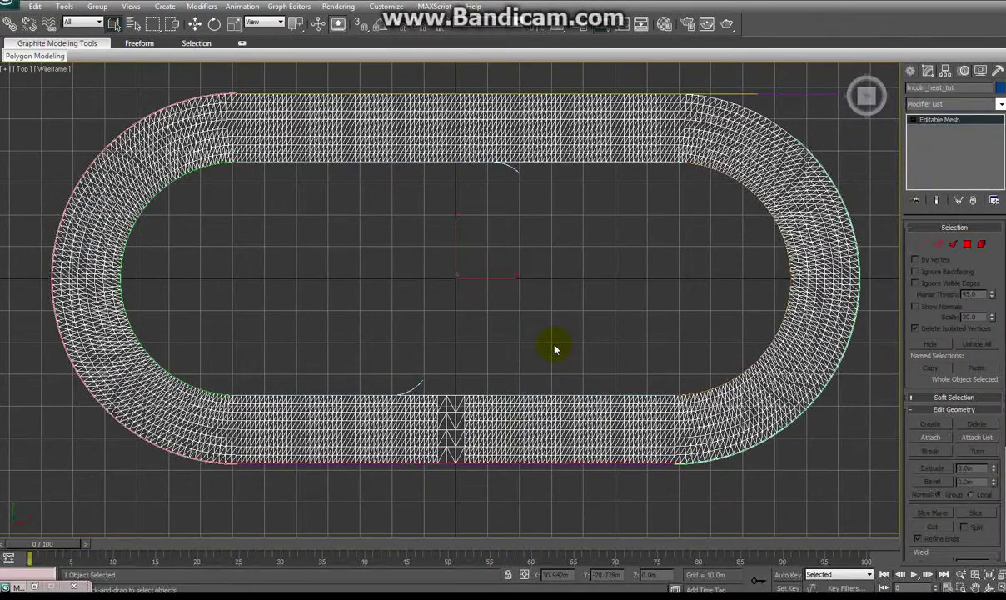
Inspect the subdivided surface along the lower straight and around the whole track in a maximized perspective view.
{"action": "key", "text": "alt+w"}
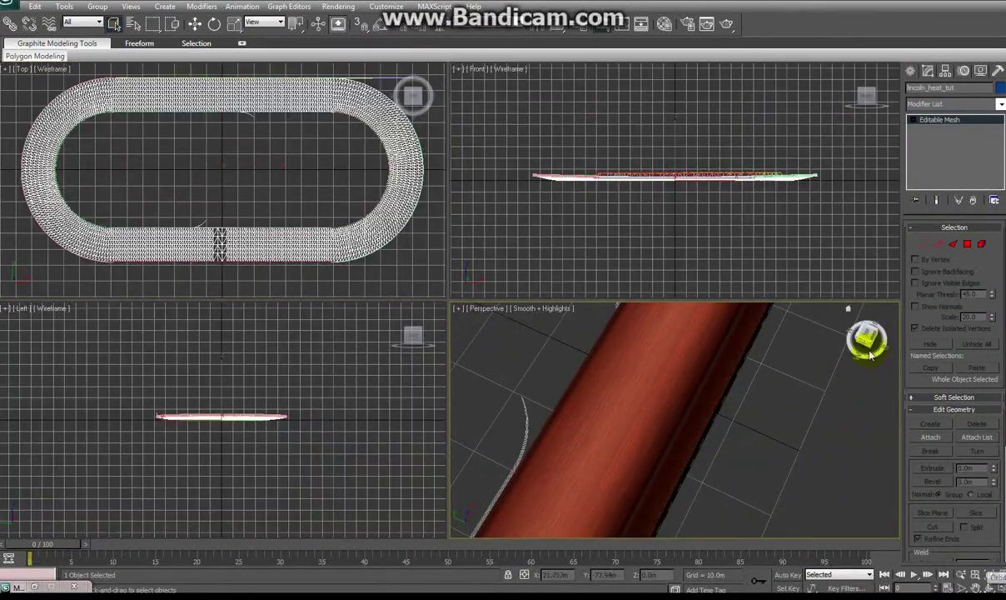
{"action": "key", "text": "alt+w"}
{"action": "middle_click_drag", "start_coordinate": [645, 476], "coordinate": [777, 415]}
{"action": "scroll", "coordinate": [764, 409], "scroll_direction": "down", "scroll_amount": 5}
{"action": "middle_click_drag", "start_coordinate": [602, 355], "coordinate": [388, 518], "text": "alt"}
{"action": "middle_click_drag", "start_coordinate": [405, 318], "coordinate": [722, 346]}
{"action": "scroll", "coordinate": [666, 370], "scroll_direction": "down", "scroll_amount": 4}
{"action": "middle_click_drag", "start_coordinate": [649, 375], "coordinate": [971, 490], "text": "alt"}
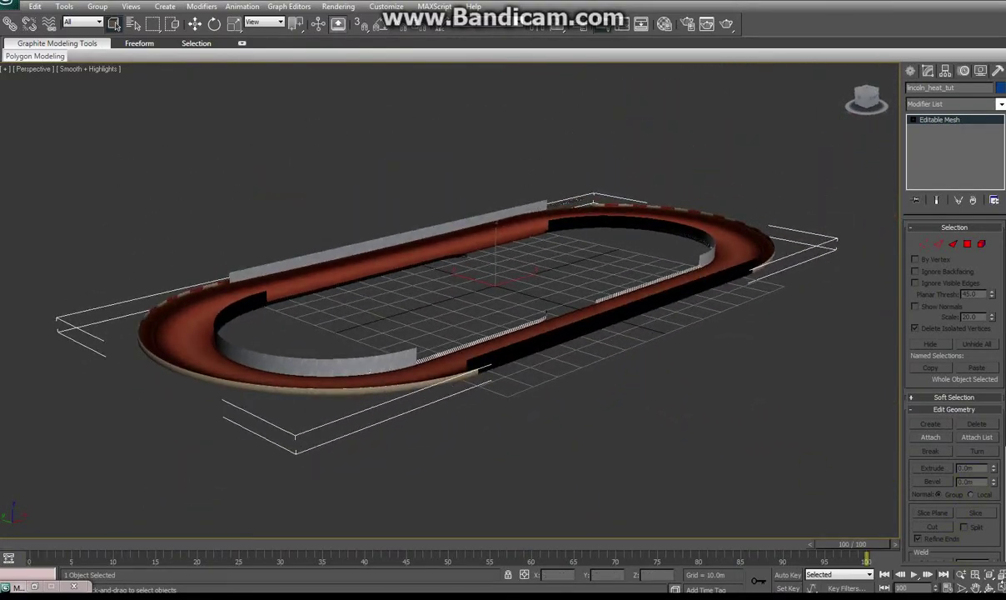
At the mesh's Polygon level, select an outer-edge polygon on the right turn, then all faces with material HIGH - (6).
{"action": "left_click", "coordinate": [990, 574]}
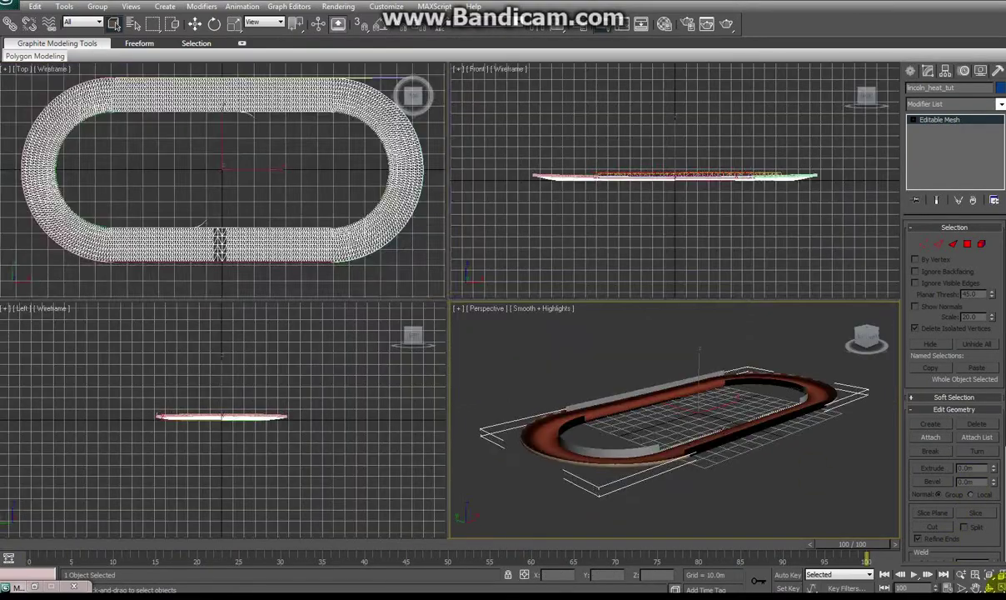
{"action": "scroll", "coordinate": [387, 158], "scroll_direction": "up", "scroll_amount": 8}
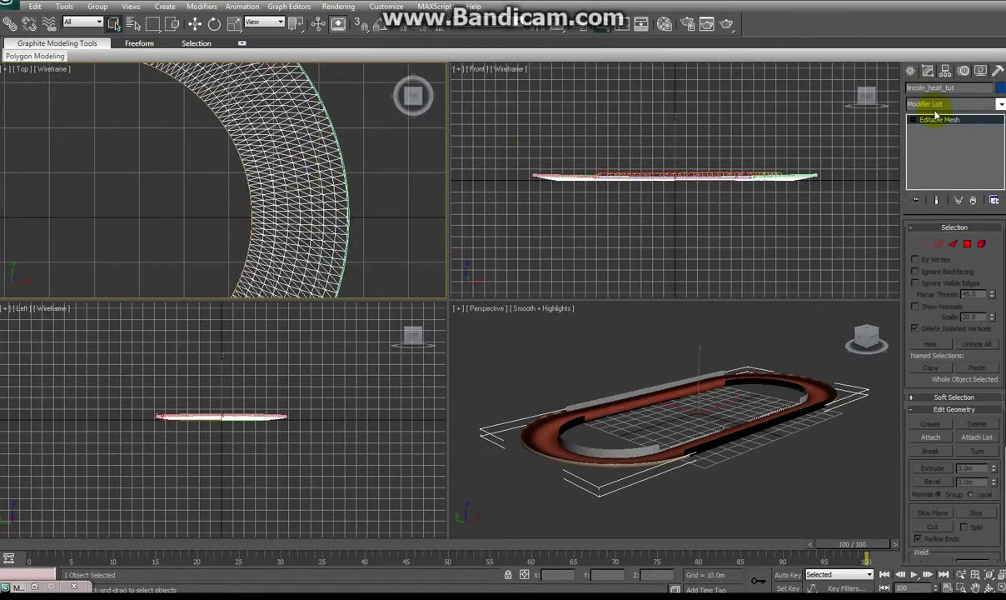
{"action": "left_click", "coordinate": [913, 119]}
{"action": "left_click", "coordinate": [938, 158]}
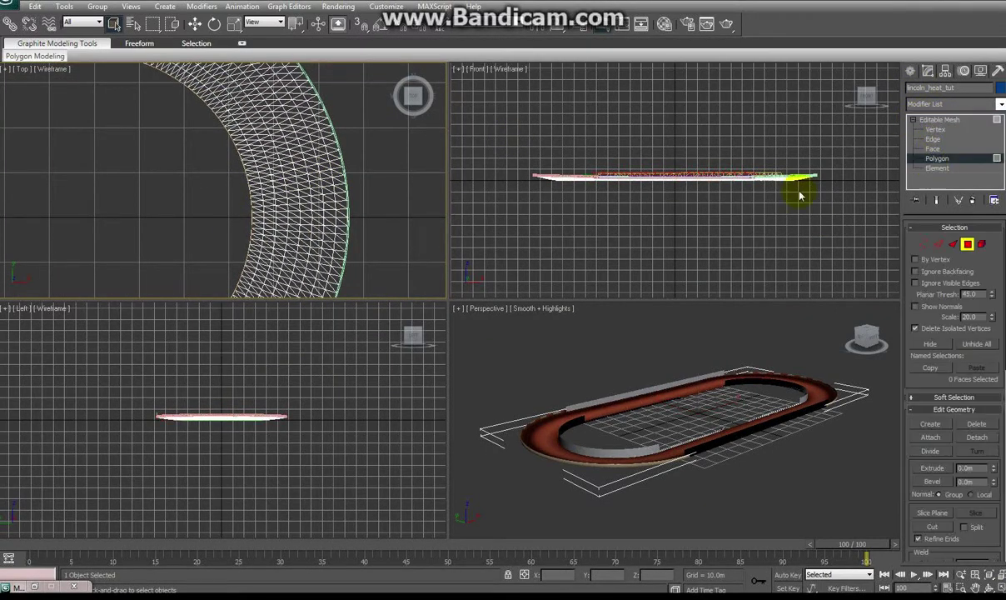
{"action": "left_click", "coordinate": [337, 177]}
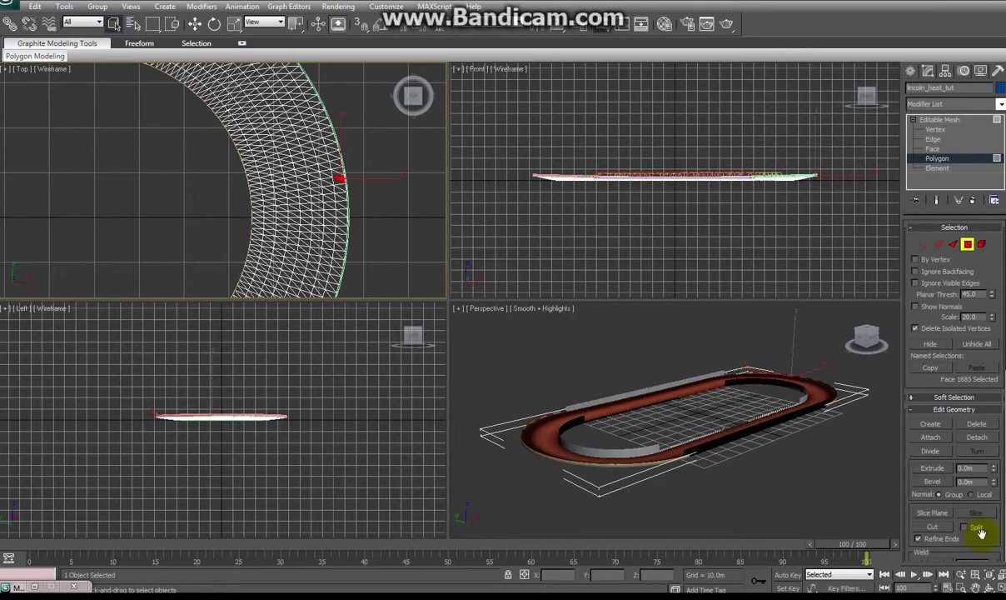
{"action": "left_click", "coordinate": [930, 412]}
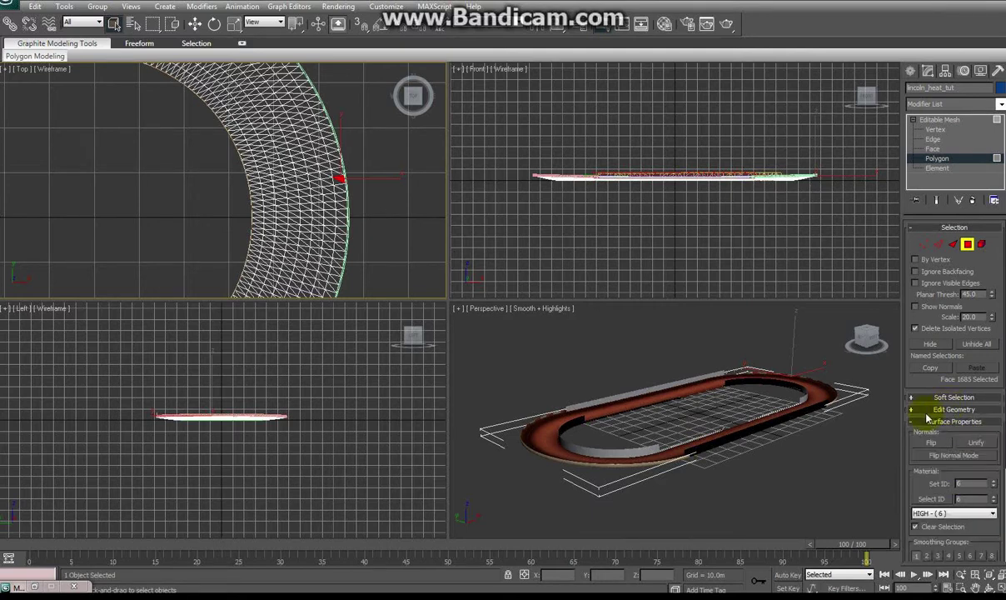
{"action": "left_click", "coordinate": [970, 514]}
{"action": "left_click", "coordinate": [963, 541]}
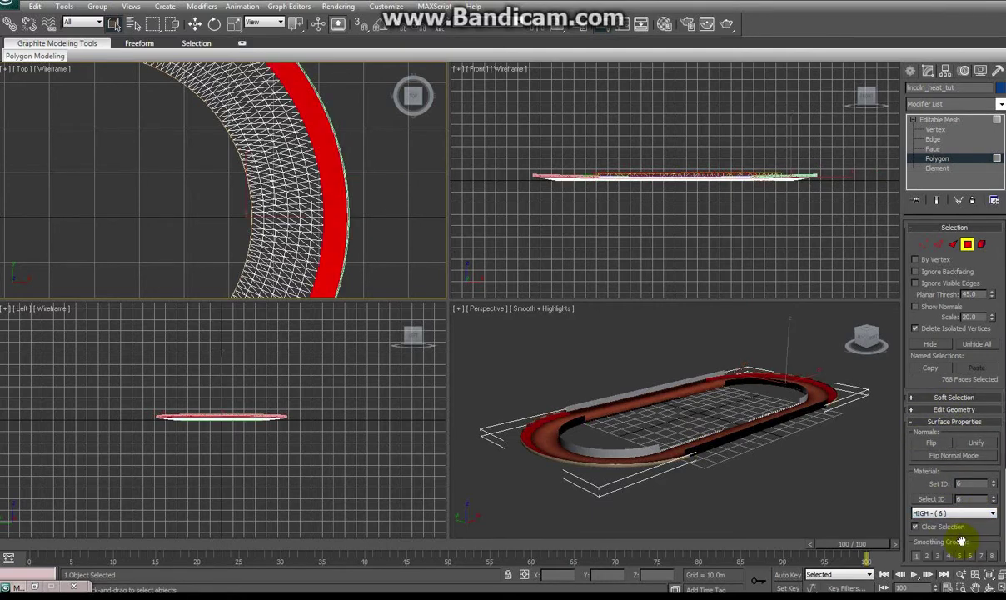
Select a short run of outer-edge polygons on the right turn, then clear the selection.
{"action": "middle_click_drag", "start_coordinate": [355, 197], "coordinate": [318, 185]}
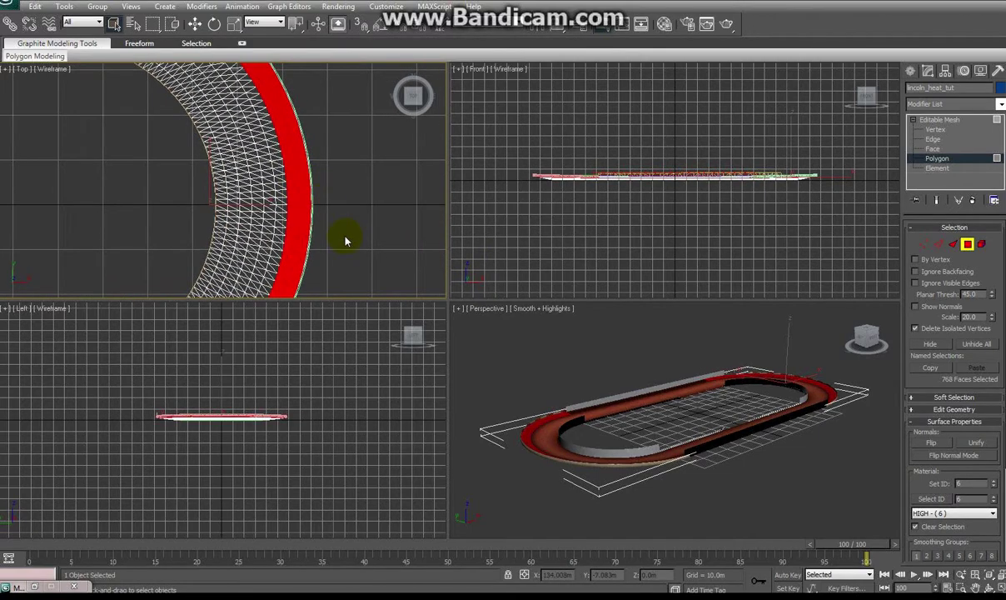
{"action": "scroll", "coordinate": [348, 226], "scroll_direction": "up", "scroll_amount": 1}
{"action": "left_click", "coordinate": [333, 175]}
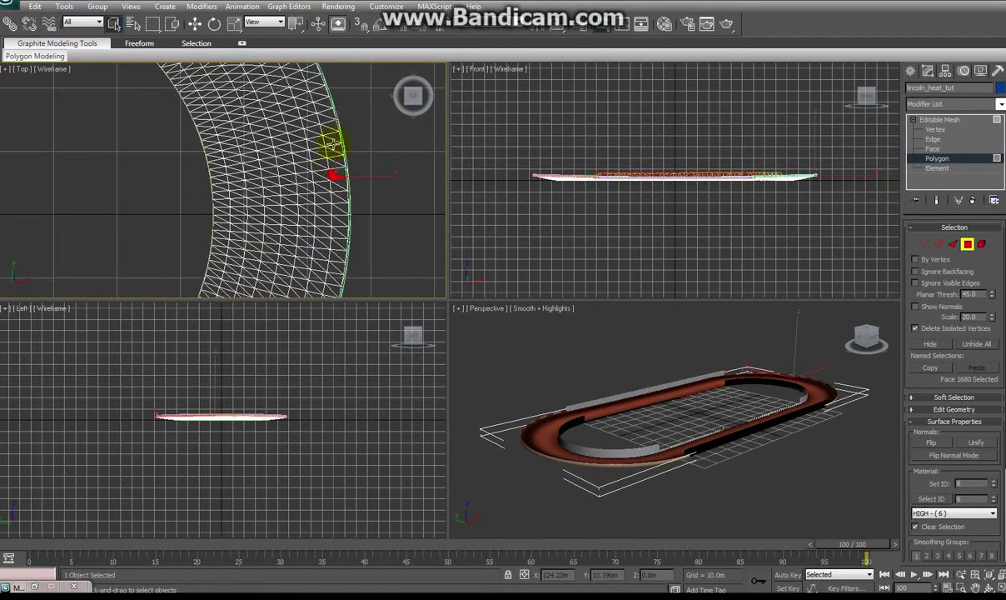
{"action": "left_click", "coordinate": [330, 140], "text": "ctrl"}
{"action": "left_click_drag", "start_coordinate": [331, 140], "coordinate": [347, 223], "text": "ctrl"}
{"action": "scroll", "coordinate": [363, 245], "scroll_direction": "down", "scroll_amount": 1}
{"action": "middle_click_drag", "start_coordinate": [364, 246], "coordinate": [380, 242]}
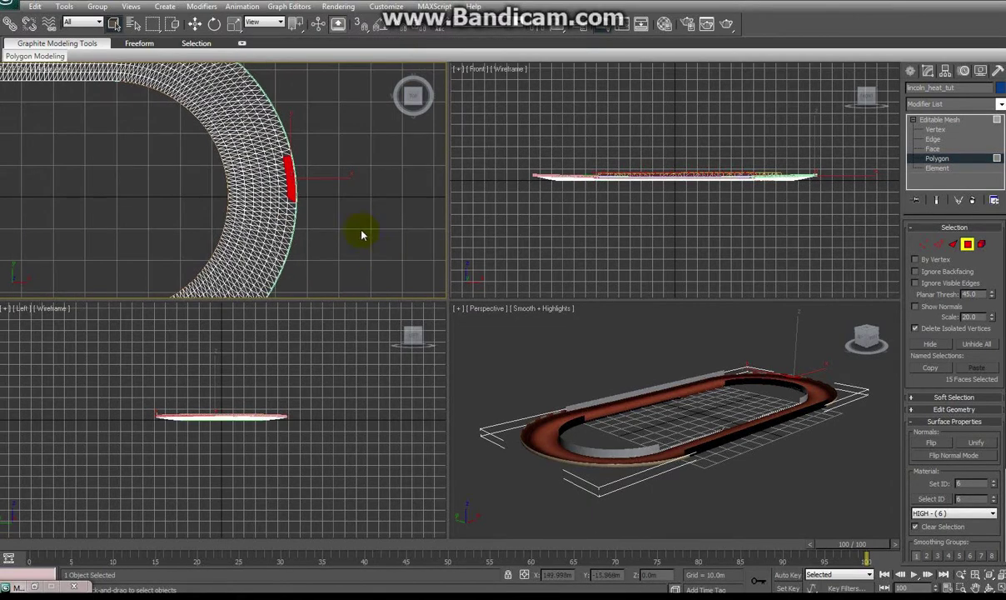
{"action": "left_click", "coordinate": [362, 234]}
View the whole track in a maximized perspective view.
{"action": "scroll", "coordinate": [460, 316], "scroll_direction": "down", "scroll_amount": 3}
{"action": "left_click", "coordinate": [500, 343]}
{"action": "left_click", "coordinate": [1000, 588]}
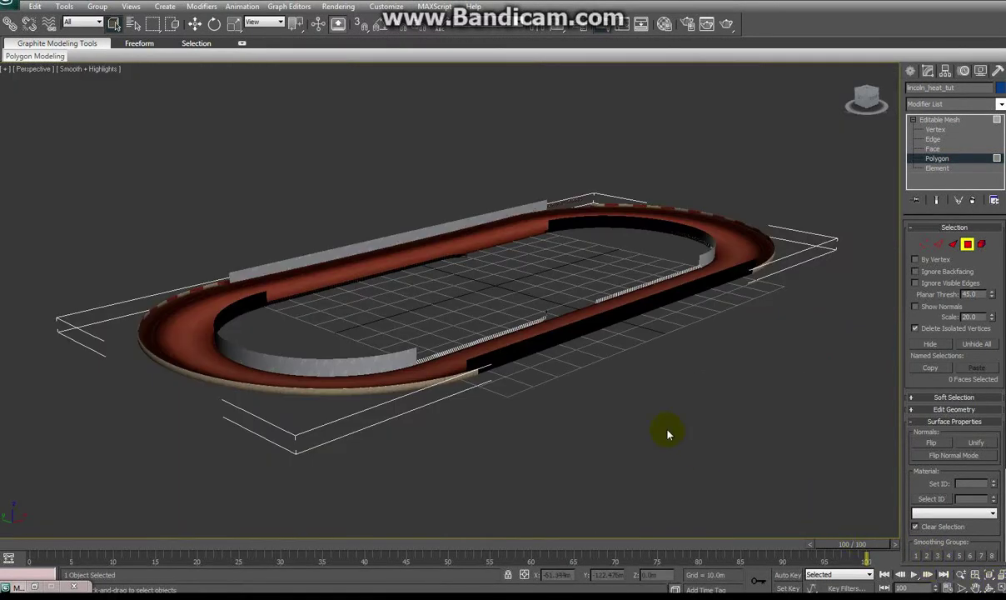
{"action": "scroll", "coordinate": [562, 392], "scroll_direction": "up", "scroll_amount": 3}
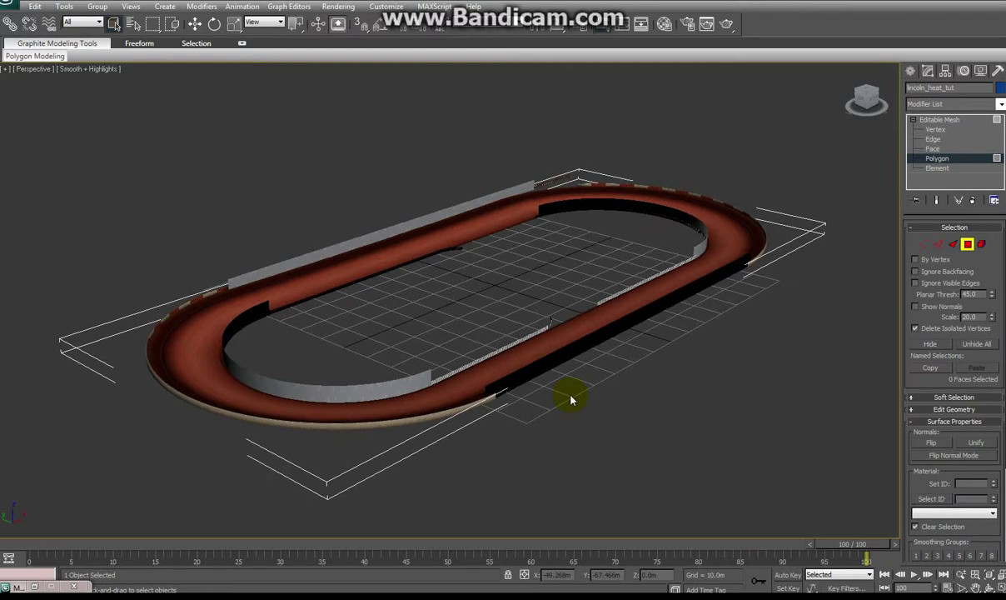